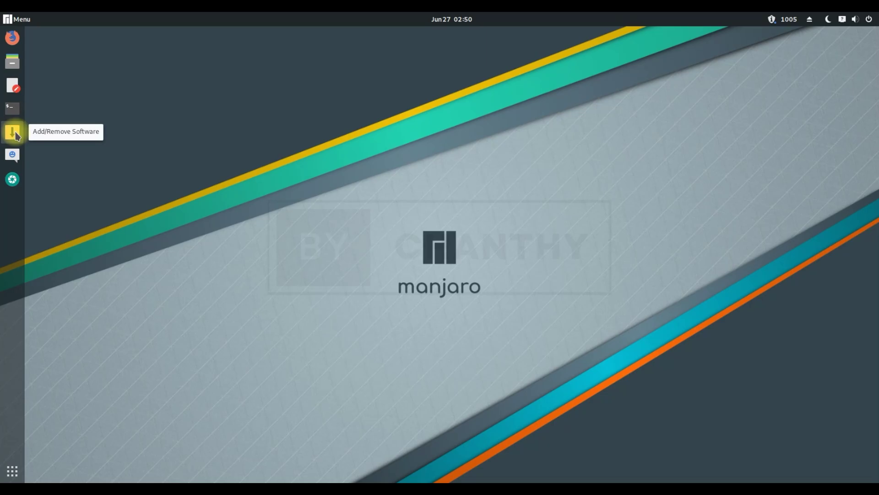
Browse the package manager's arduino and base package groups, then close it.
left_click(14, 132)
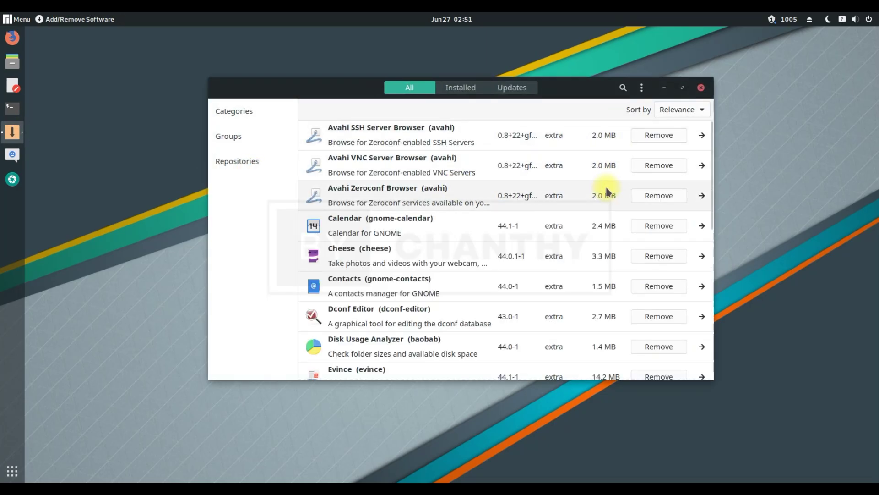
left_click_drag(712, 200, 717, 383)
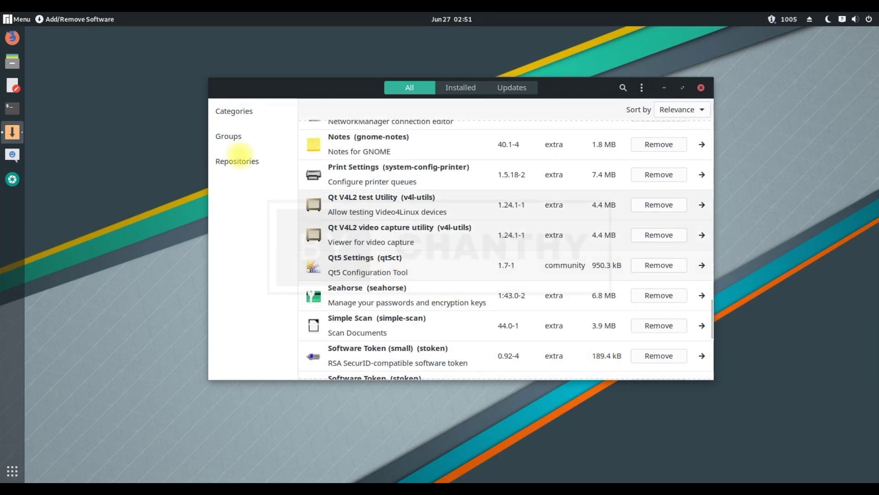
left_click(228, 136)
left_click(248, 137)
left_click(237, 161)
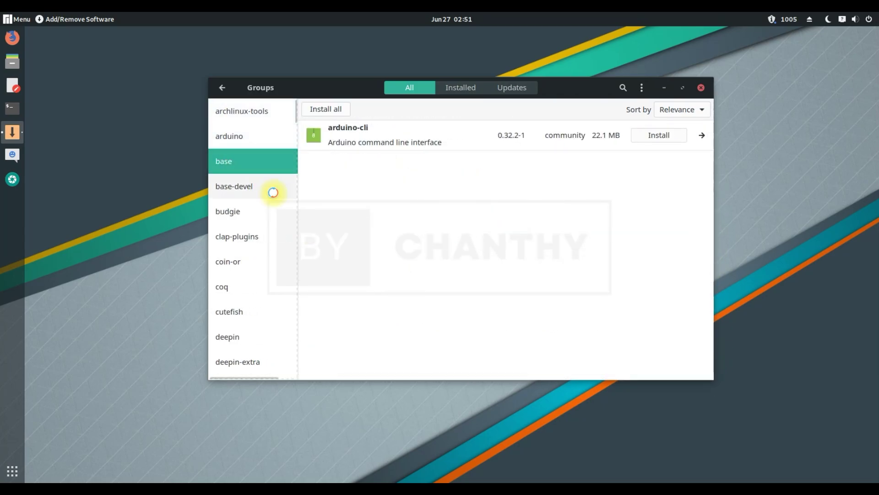
left_click(701, 87)
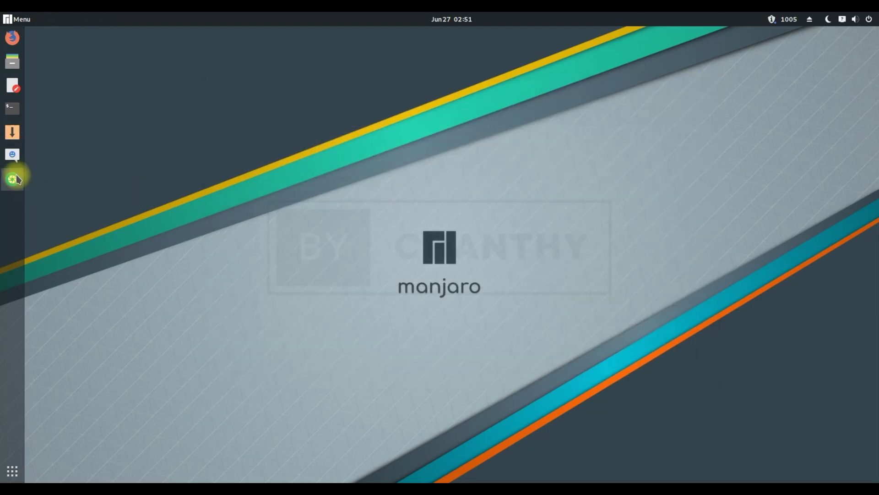
Launch Empathy, skip nearby-people chat setup, and close its accounts and conversations windows.
left_click(13, 158)
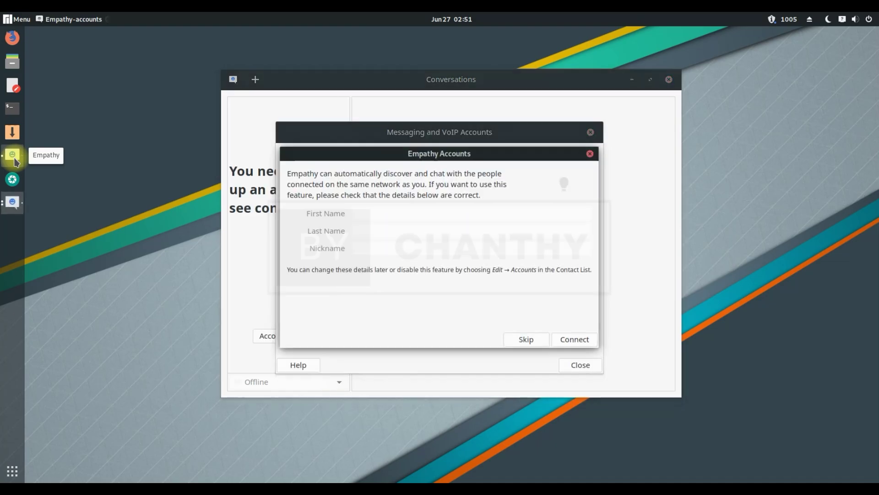
left_click(527, 284)
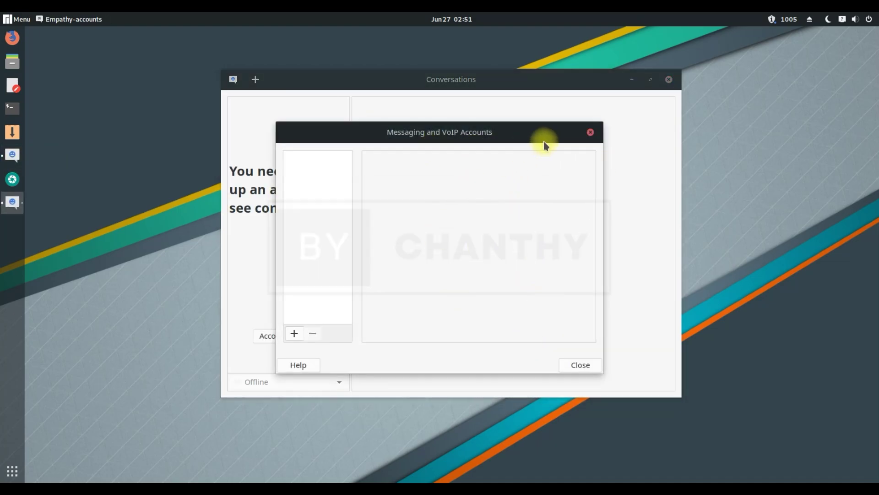
left_click(591, 132)
left_click(669, 80)
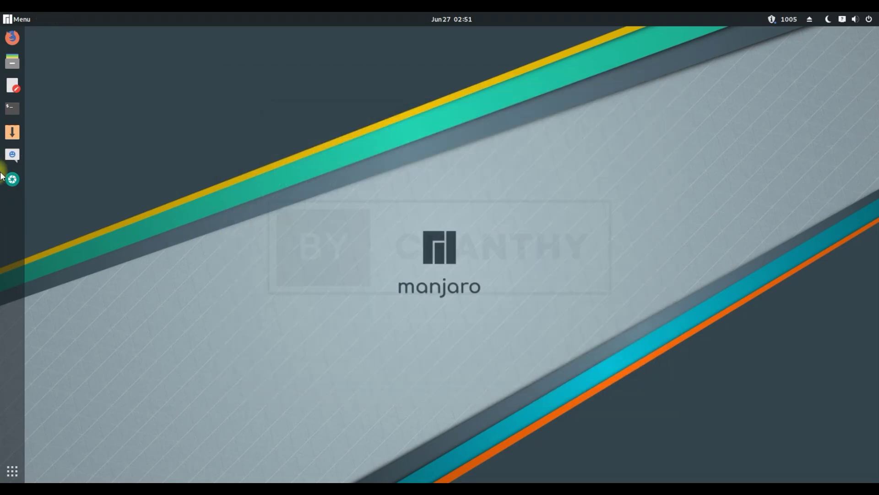
Try Screenshot's current-window and area capture modes, cancel it, and show all applications.
left_click(13, 179)
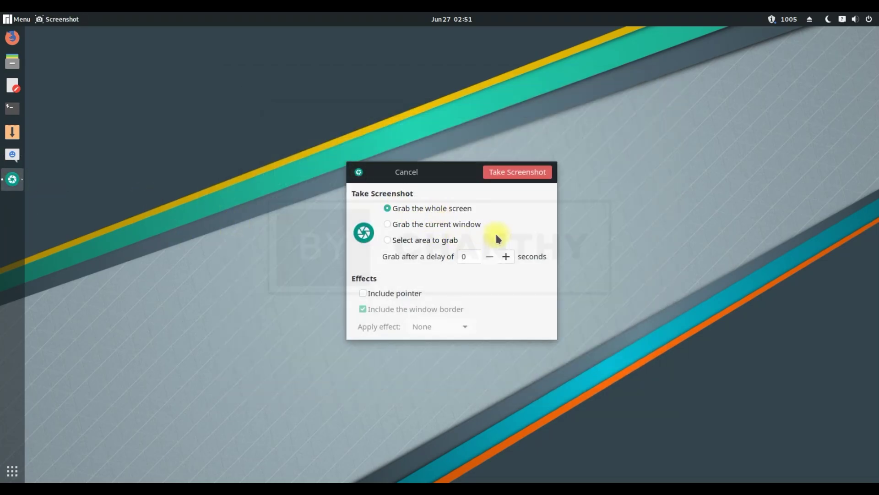
left_click(403, 227)
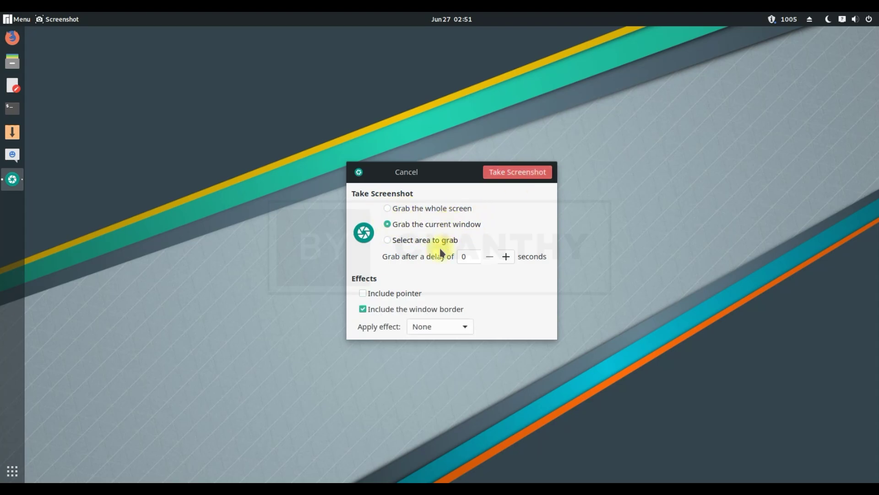
left_click(423, 241)
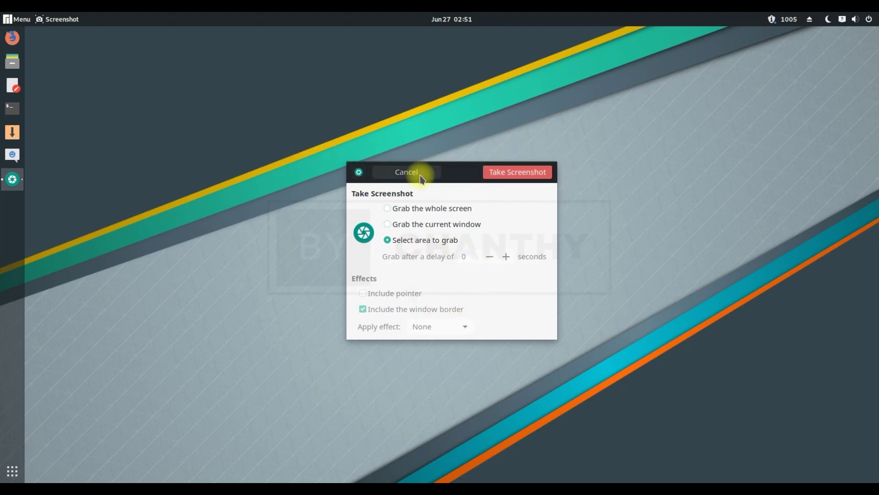
left_click(406, 172)
left_click(12, 471)
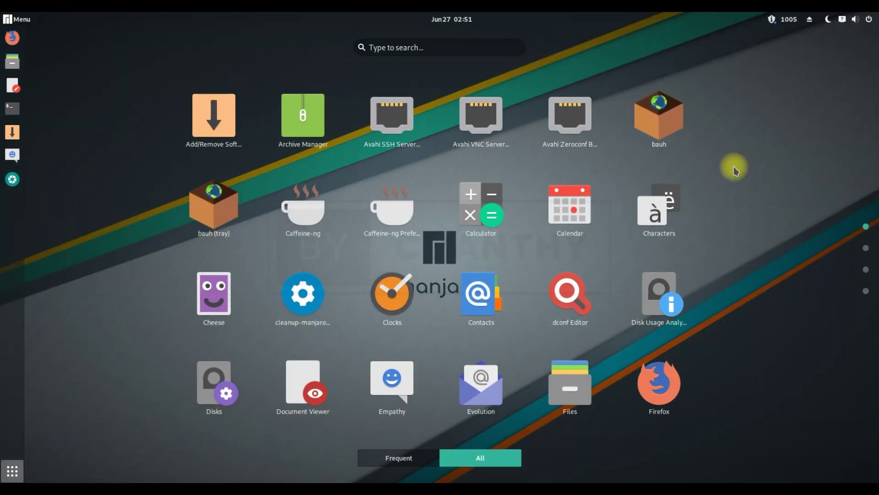
Scroll down through the pages of the application grid.
scroll(734, 170, "down", 1)
scroll(734, 170, "down", 2)
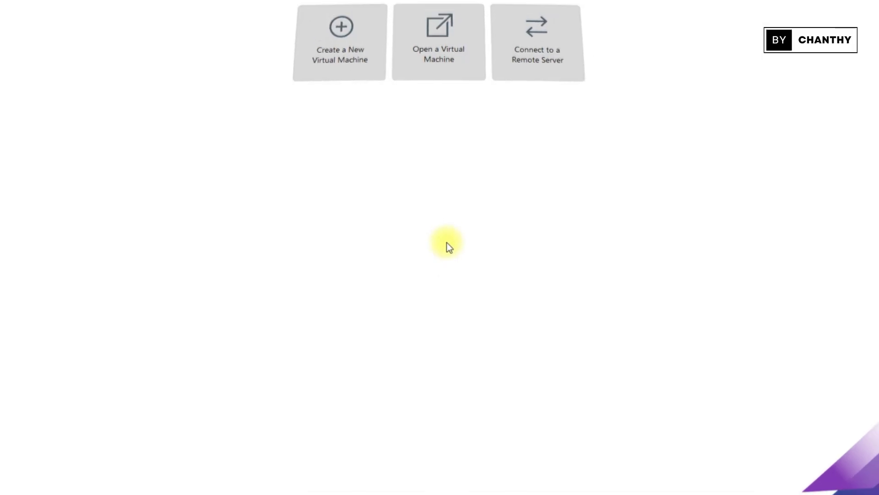
Start a Typical new virtual machine installing from the Manjaro-gnome-18.1.0 ISO image.
left_click(359, 114)
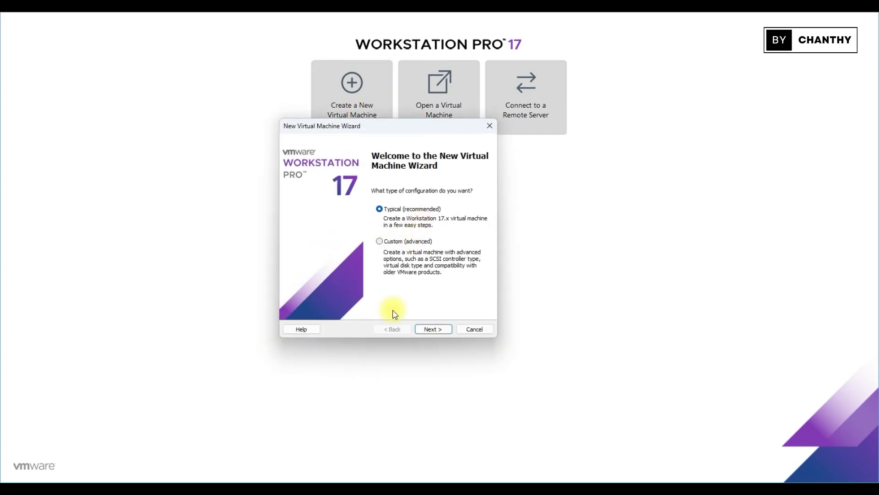
left_click(434, 329)
left_click(293, 231)
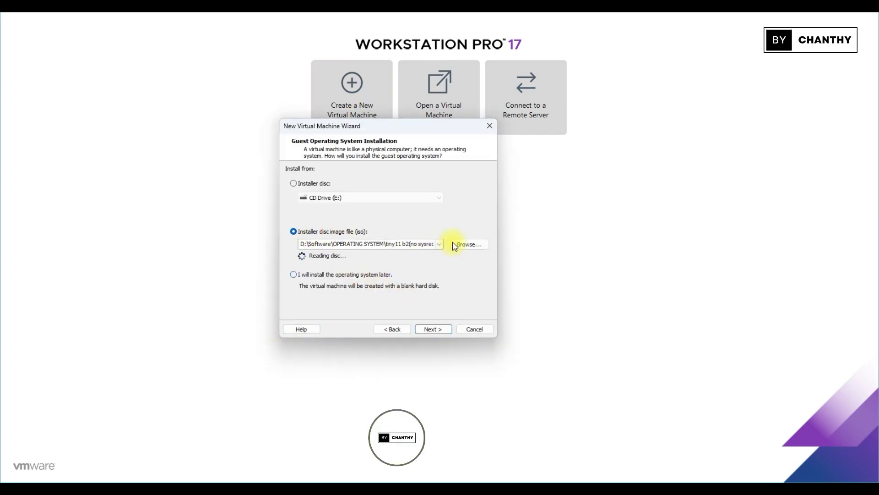
left_click(471, 244)
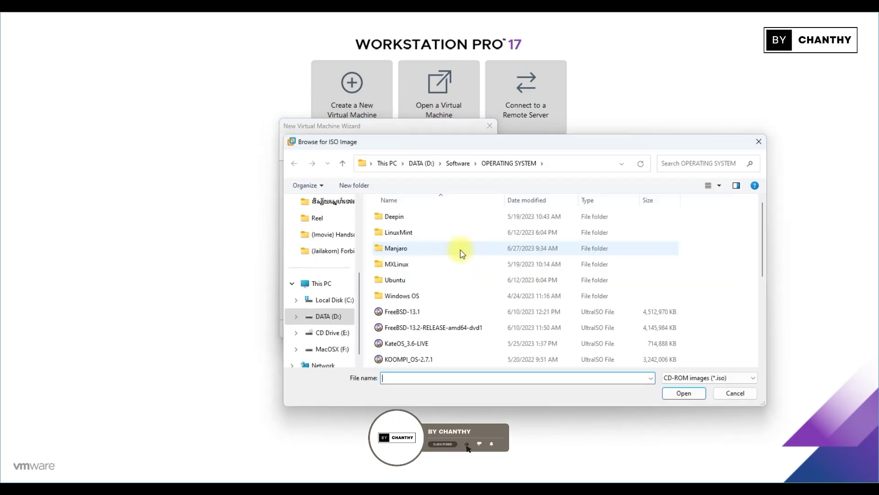
double_click(397, 252)
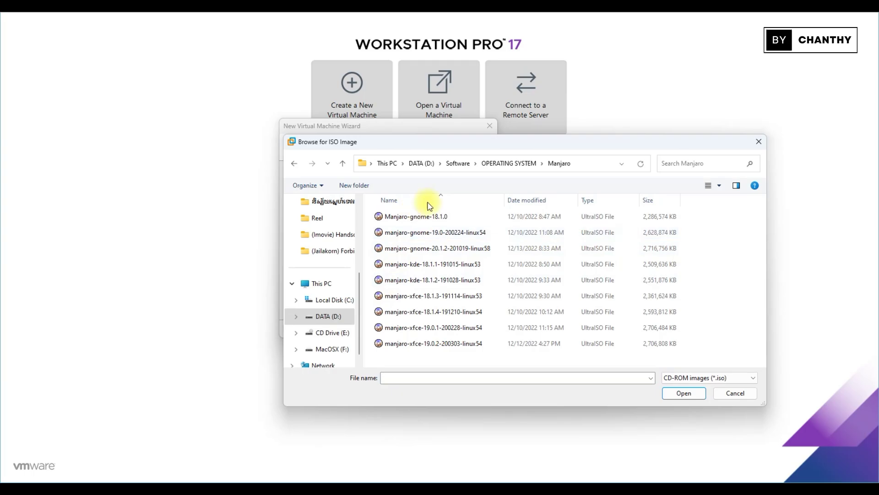
left_click(435, 219)
left_click(687, 395)
left_click(428, 329)
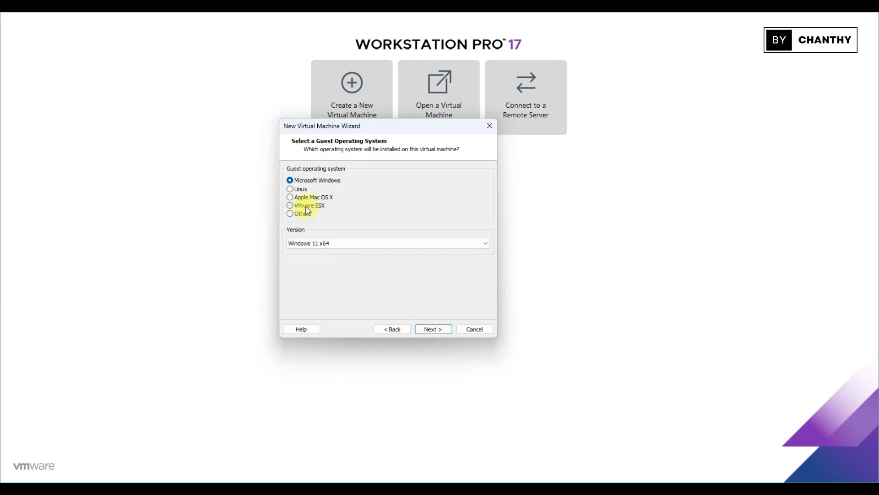
Set the guest operating system to Linux, version Ubuntu 64-bit.
left_click(301, 189)
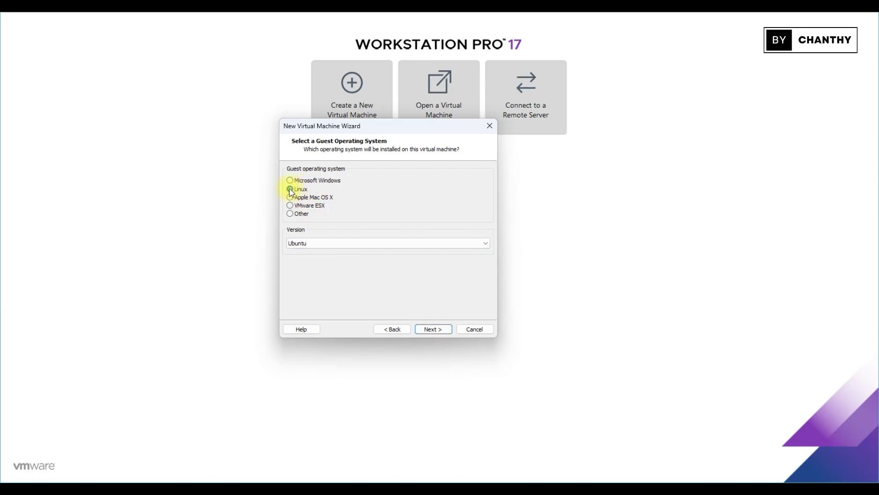
left_click(321, 243)
left_click(365, 359)
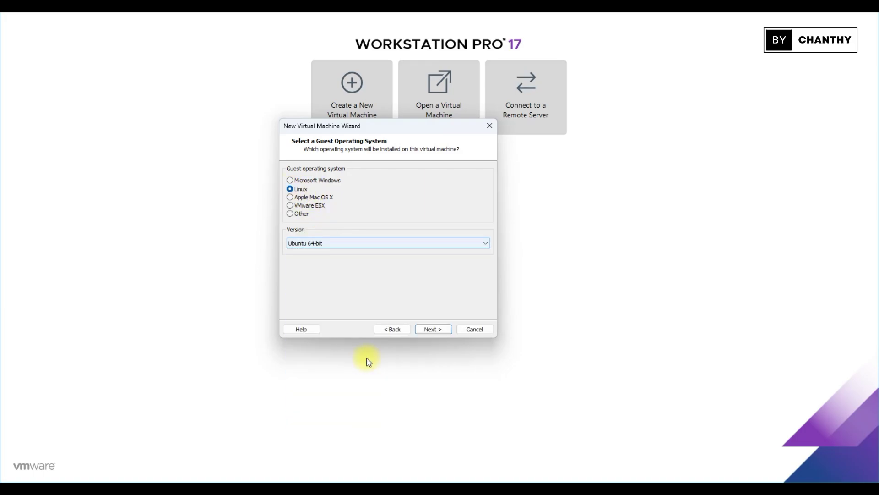
left_click(425, 329)
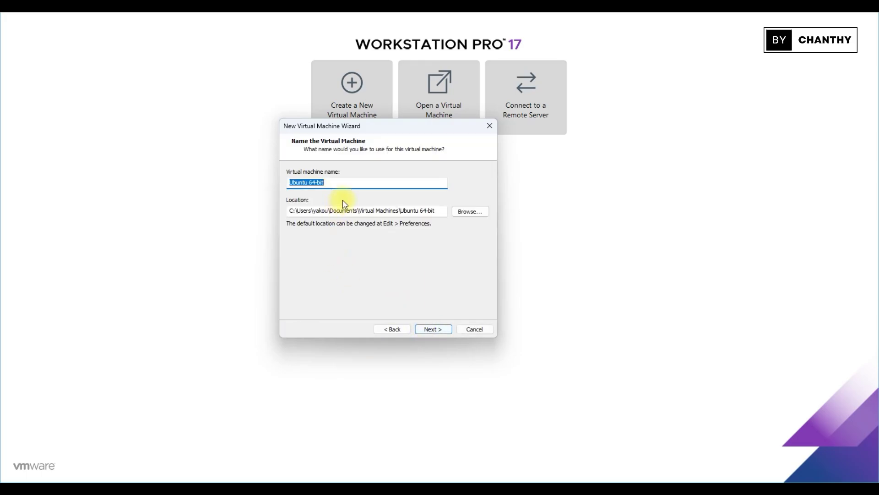
Name the machine Manjaro-gnome-18.1.0, give it an 80 GB disk, and finish.
type("Manjaro-gnome-18.1.0")
left_click(441, 333)
type("80")
left_click(445, 329)
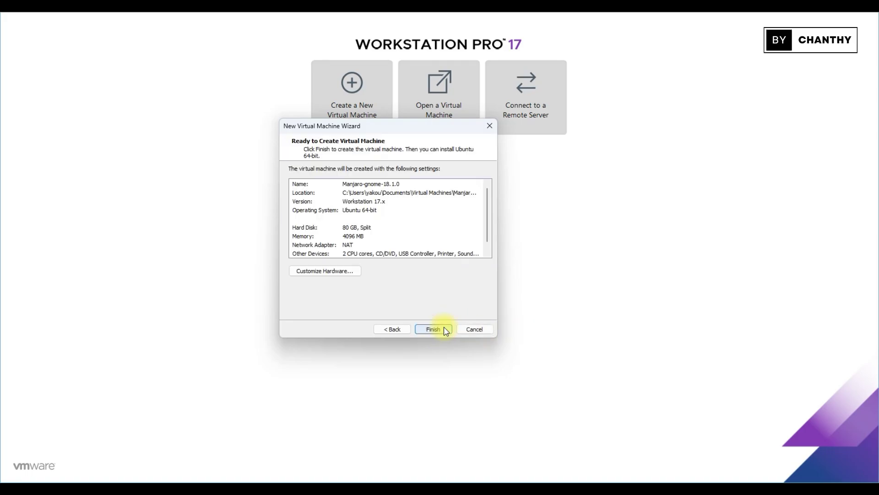
left_click(433, 329)
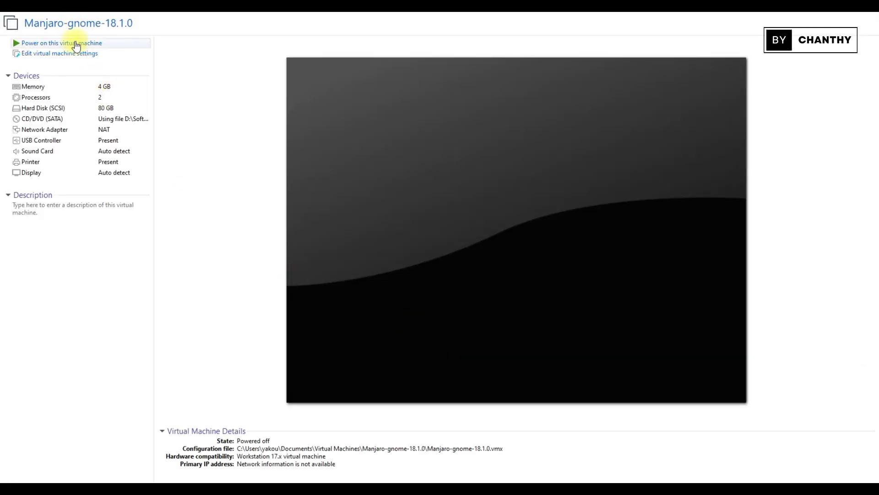
Power on the VM, boot the Manjaro x86_64 gnome live entry, close Hotspot Login, and launch the installer.
left_click(75, 43)
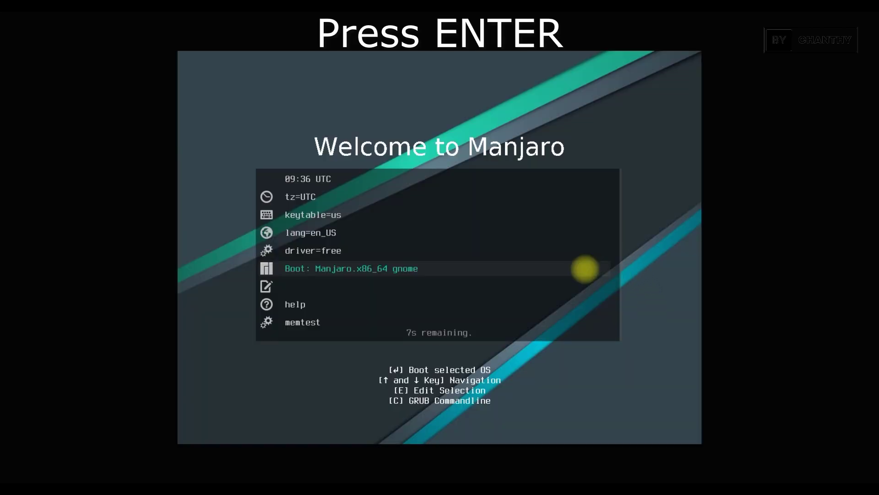
key("Return")
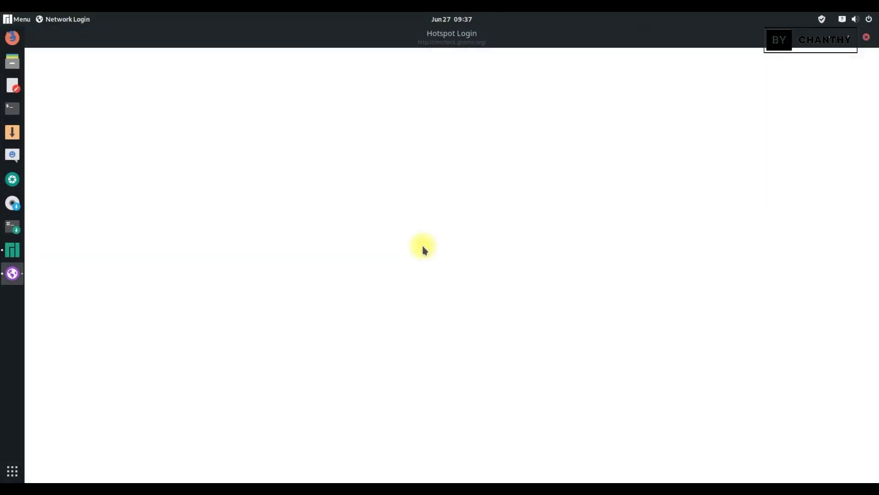
left_click(865, 38)
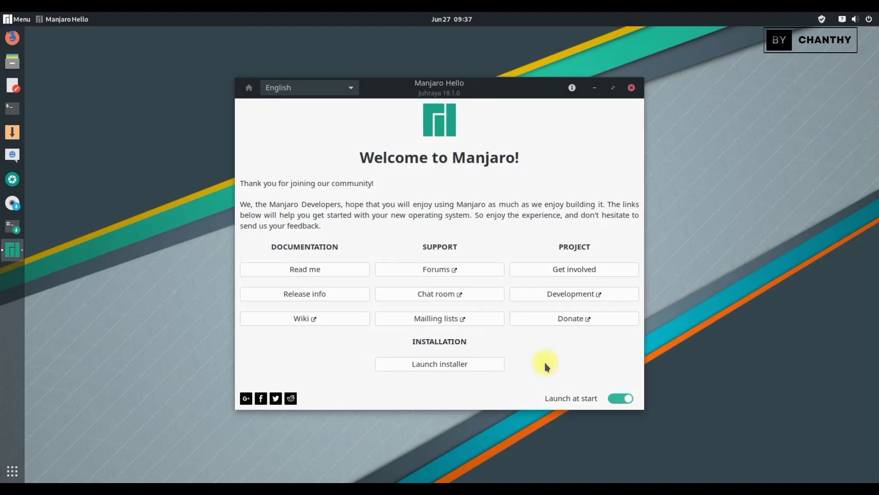
left_click(457, 363)
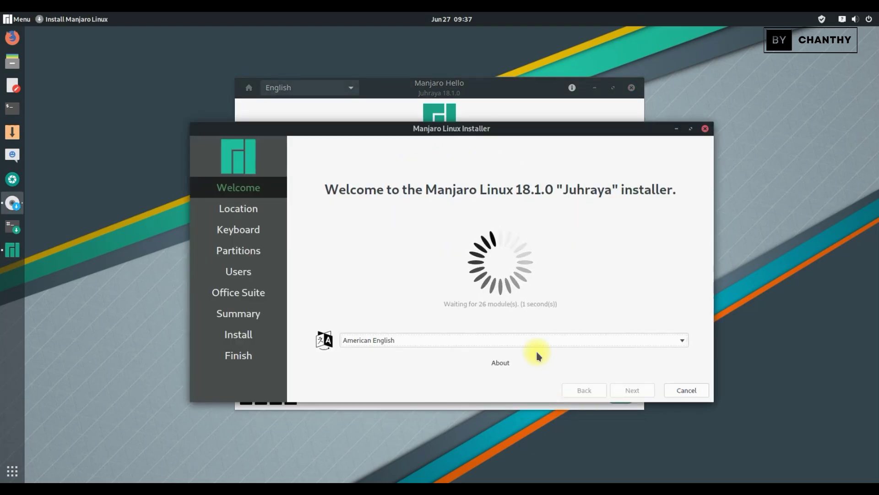
Keep American English, the Los Angeles time zone and the English (US) keyboard layout.
left_click(676, 341)
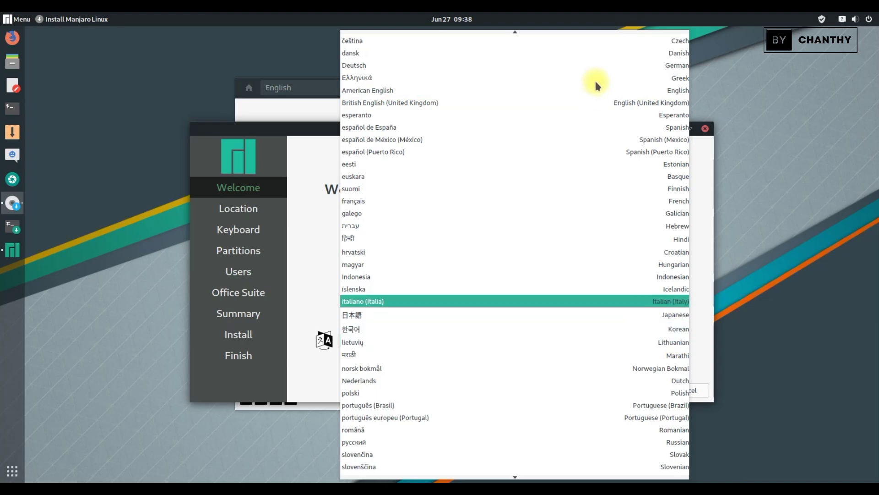
scroll(589, 332, "down", 3)
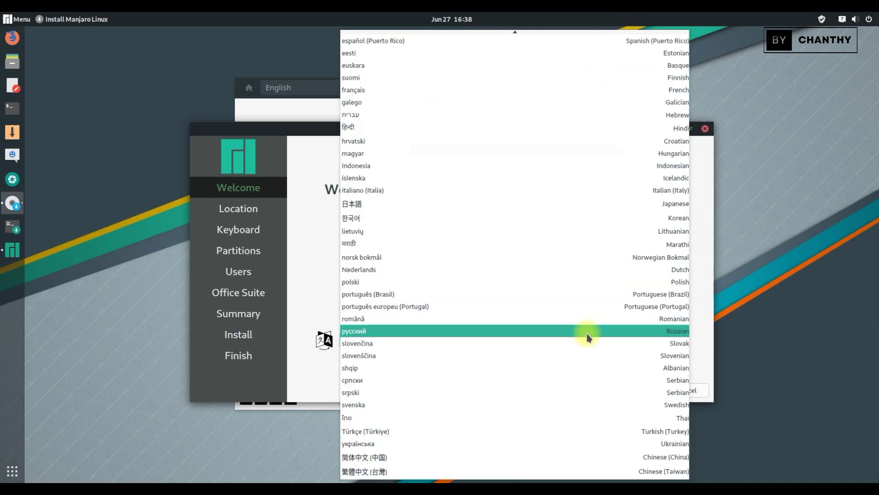
left_click(709, 262)
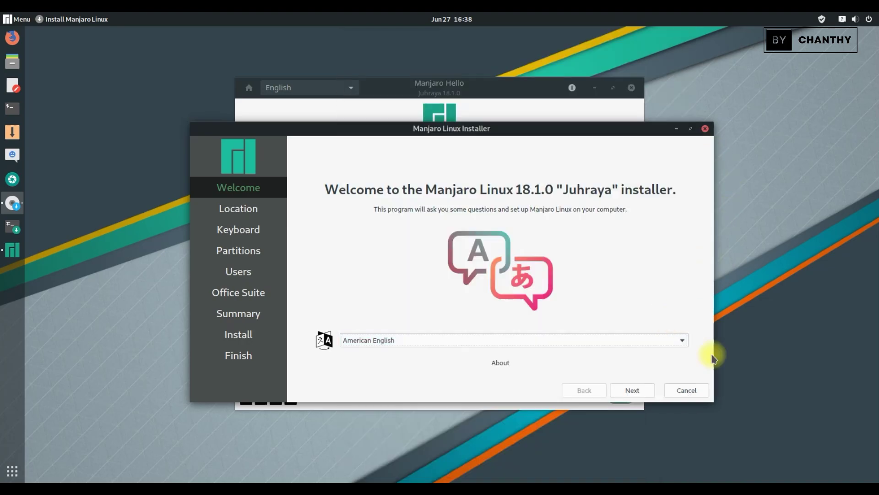
left_click(640, 395)
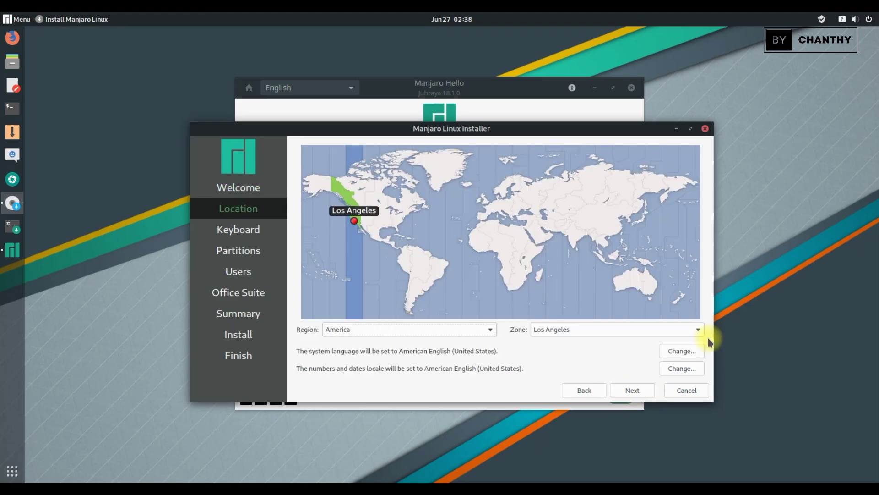
left_click(635, 391)
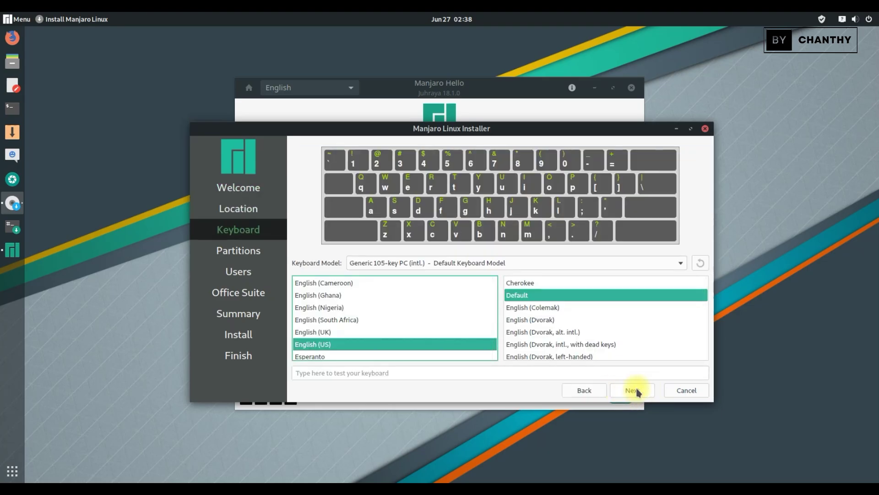
left_click(636, 389)
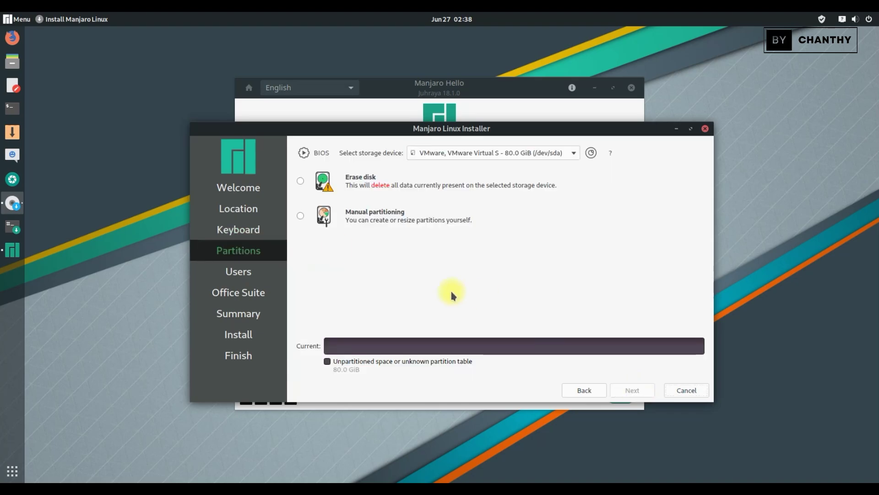
Erase the entire virtual disk, then enter the username and the user password twice.
left_click(300, 181)
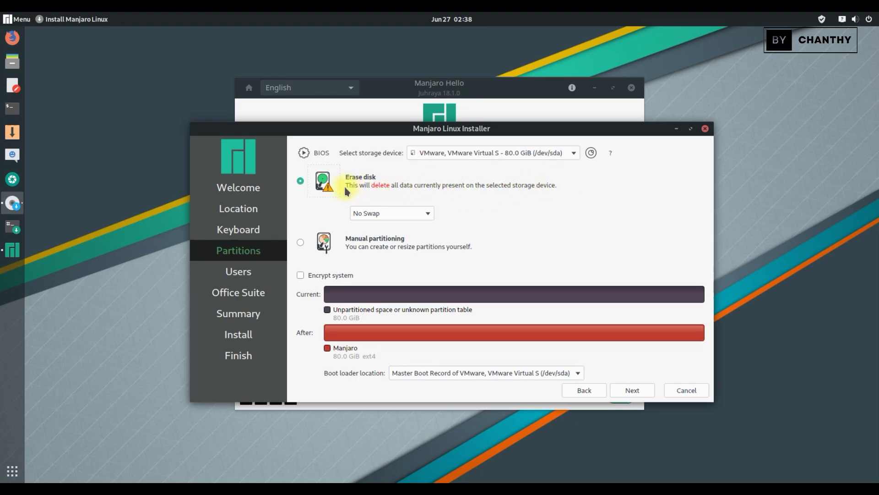
left_click(643, 393)
type("Topshare")
left_click(341, 278)
type("123456789")
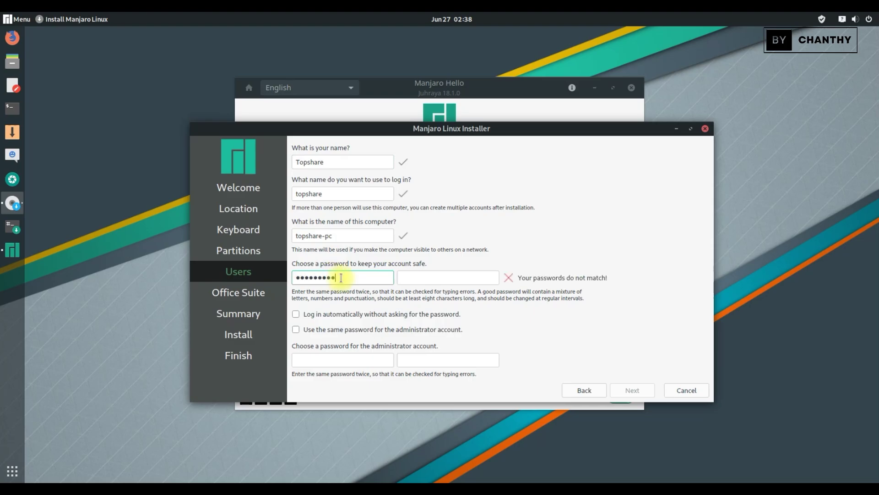
type("10")
left_click(424, 277)
Enable automatic login and give the administrator a separate, confirmed password.
type("12345678910")
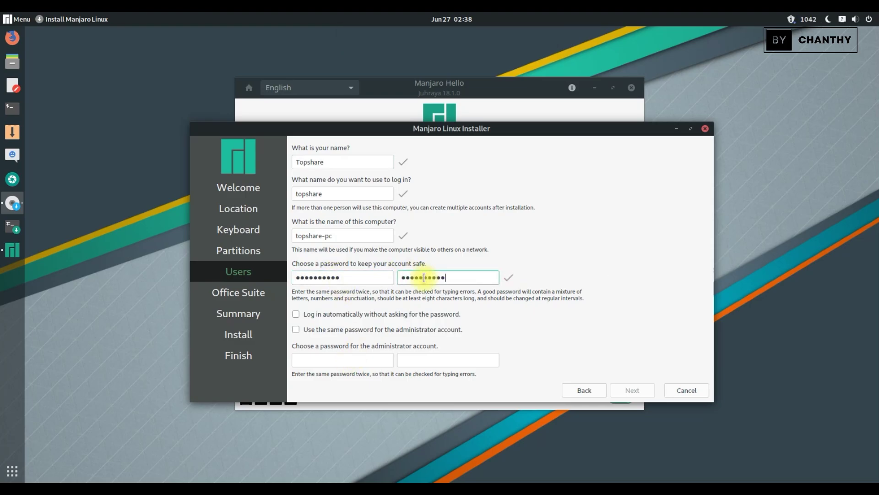
left_click(326, 315)
left_click(316, 329)
left_click(313, 329)
left_click(336, 359)
type("12345678910")
left_click(413, 363)
type("12345678910")
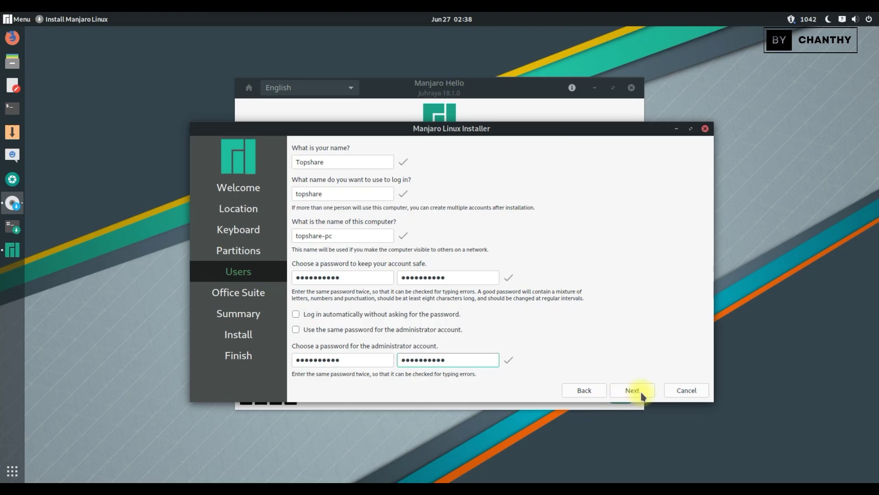
left_click(643, 395)
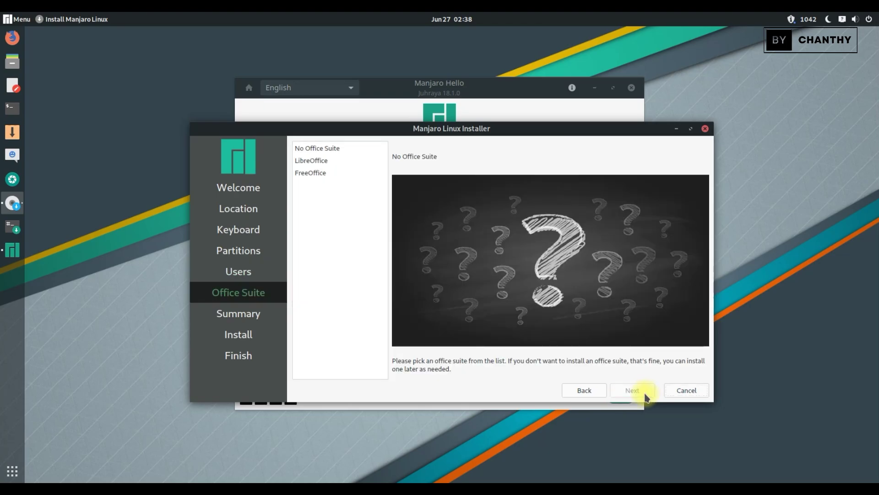
Choose LibreOffice as the office suite and start the installation.
left_click(313, 161)
left_click(313, 173)
left_click(323, 160)
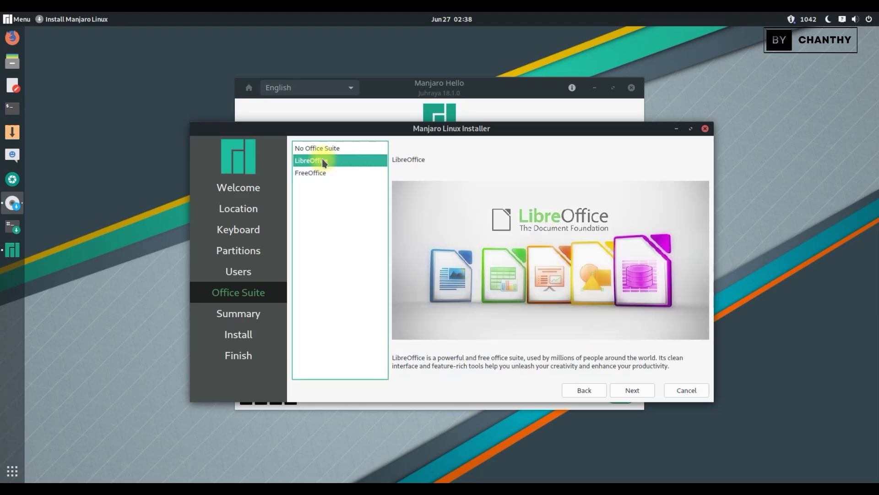
left_click(639, 392)
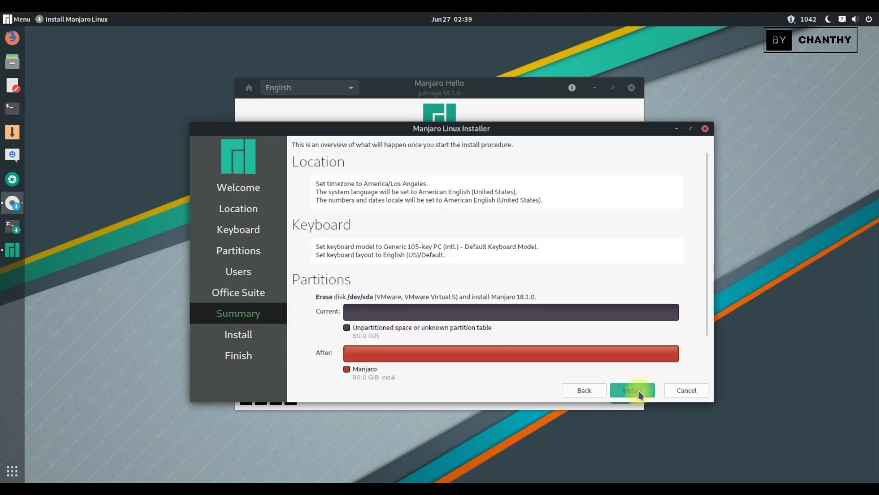
left_click(638, 392)
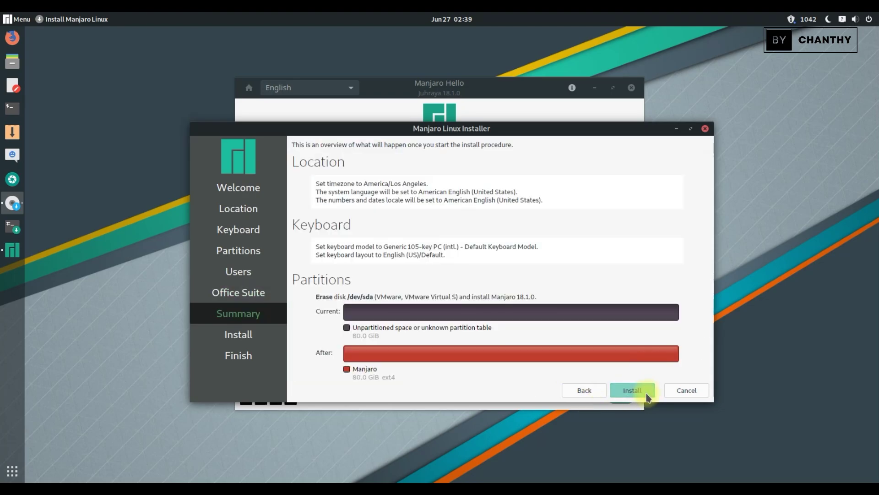
left_click(433, 285)
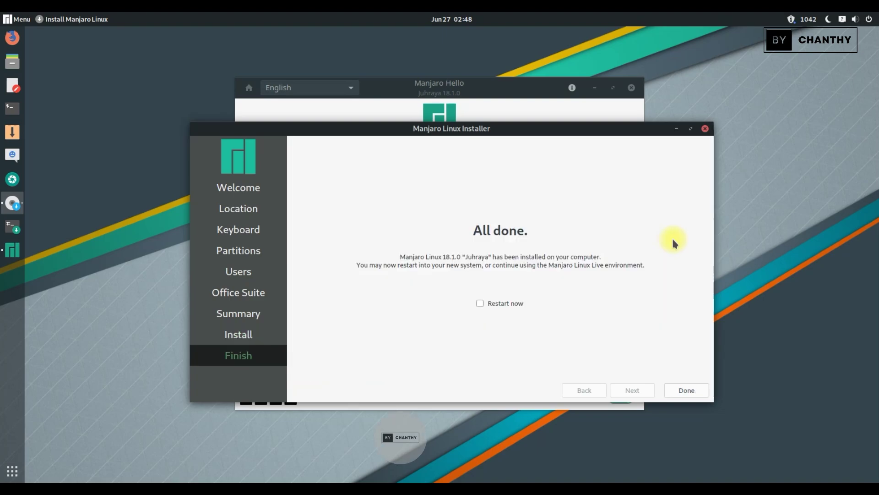
Restart into the installed system, sign in with the account password, and close Manjaro Hello and Hotspot Login.
left_click(509, 302)
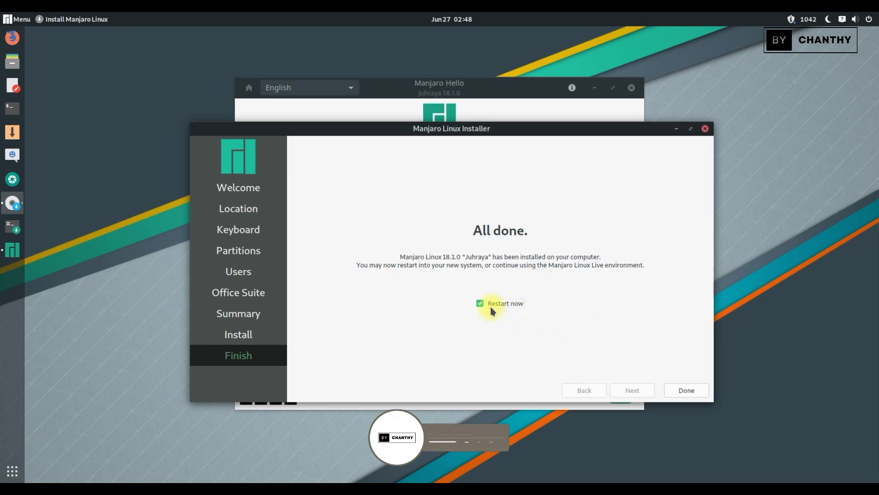
left_click(687, 391)
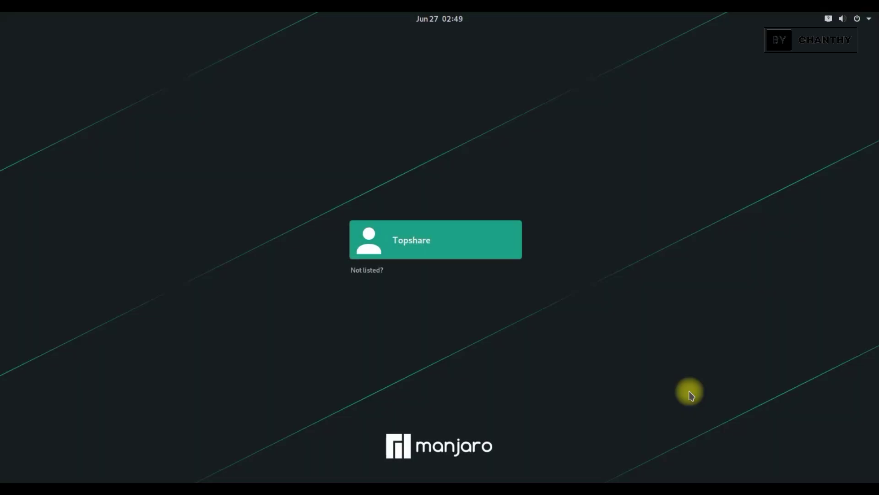
left_click(457, 243)
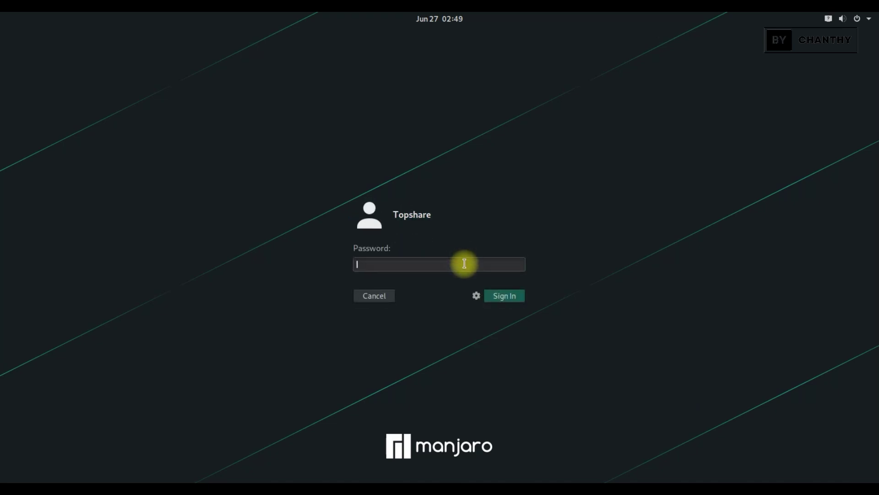
type("********")
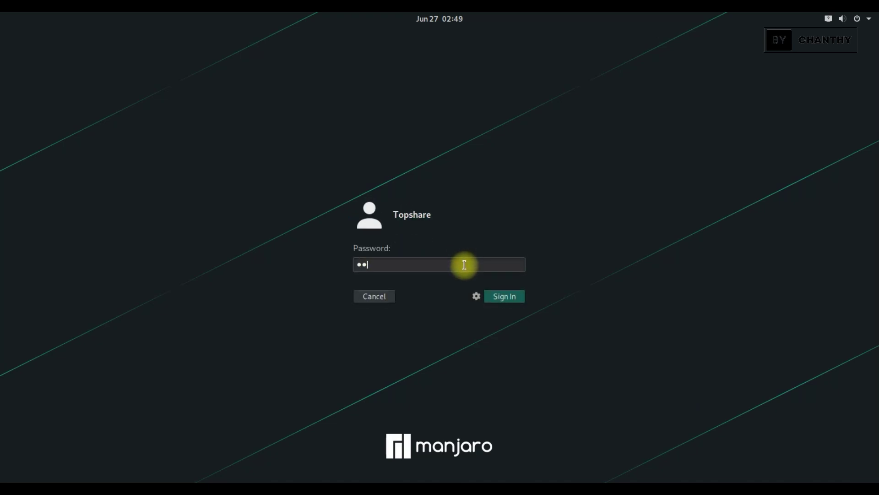
type("**")
key("Return")
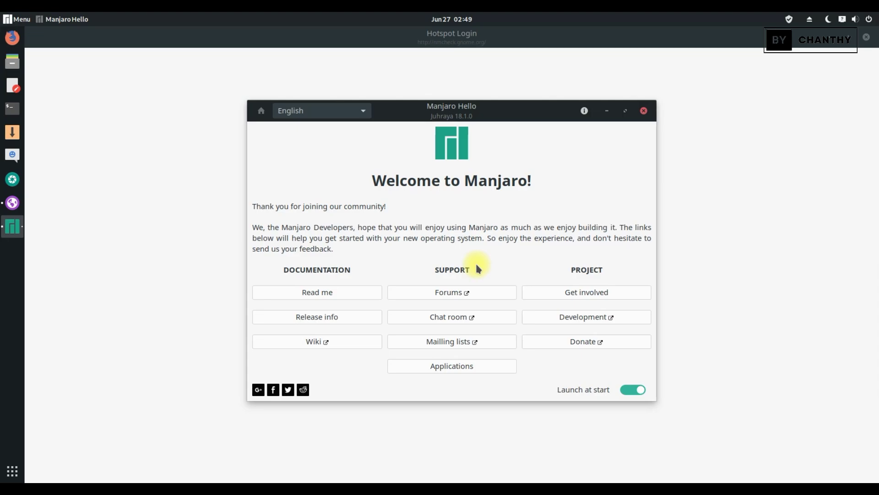
left_click(644, 111)
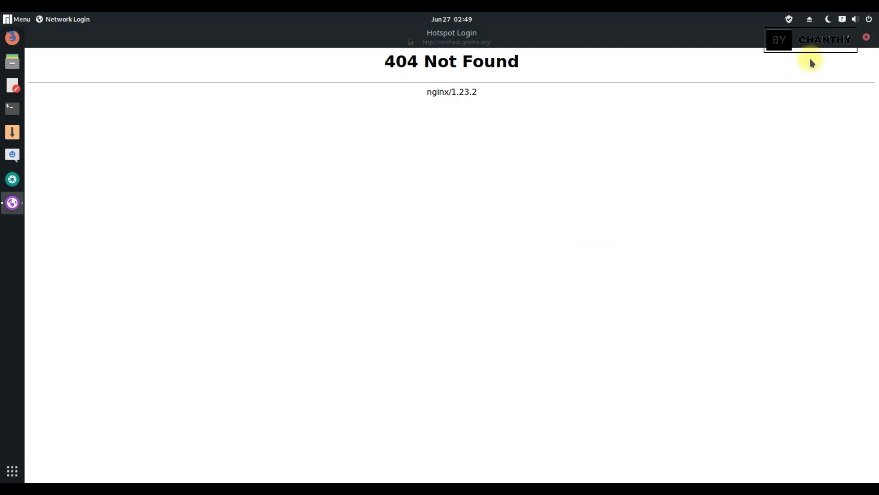
left_click(866, 36)
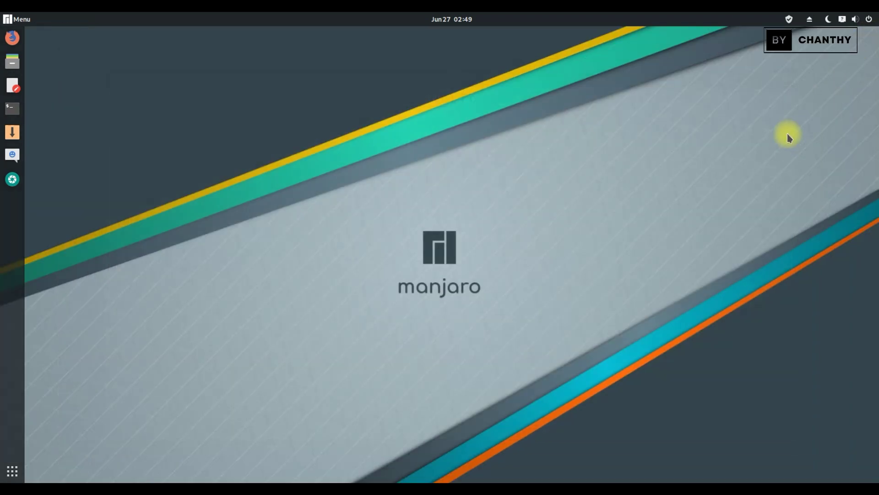
left_click(869, 21)
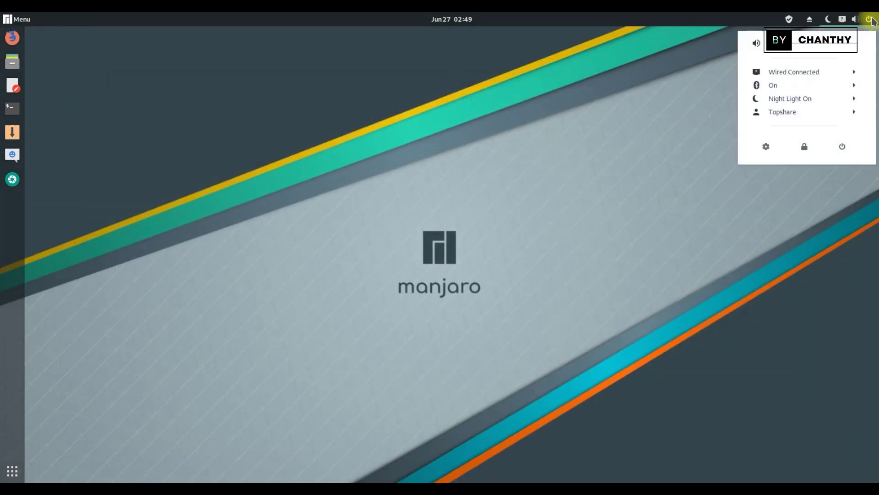
left_click(849, 72)
left_click(848, 112)
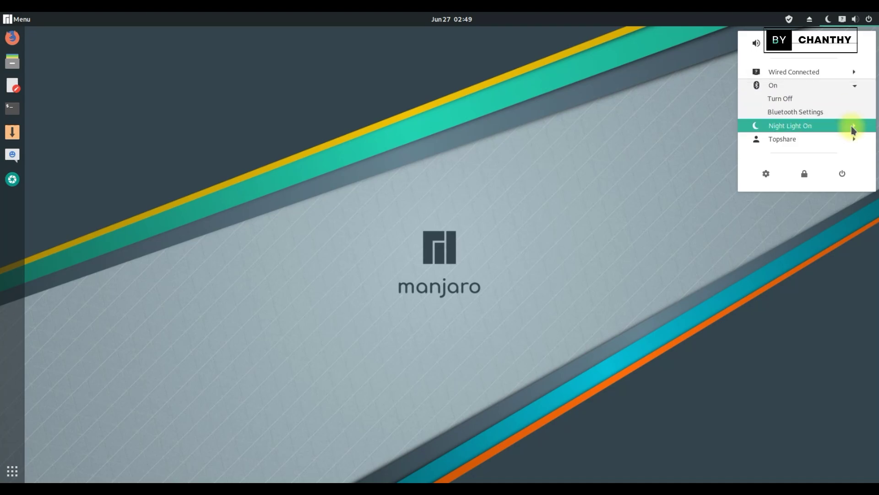
left_click(854, 128)
left_click(852, 153)
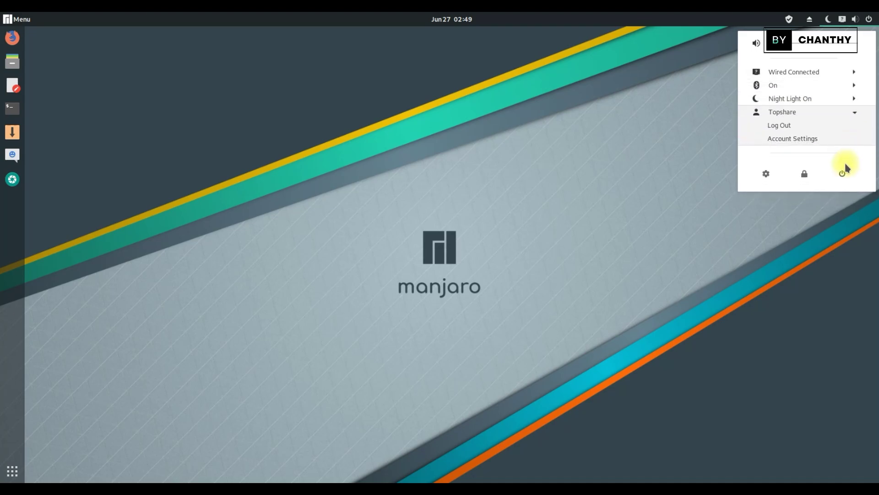
left_click(869, 20)
left_click(810, 19)
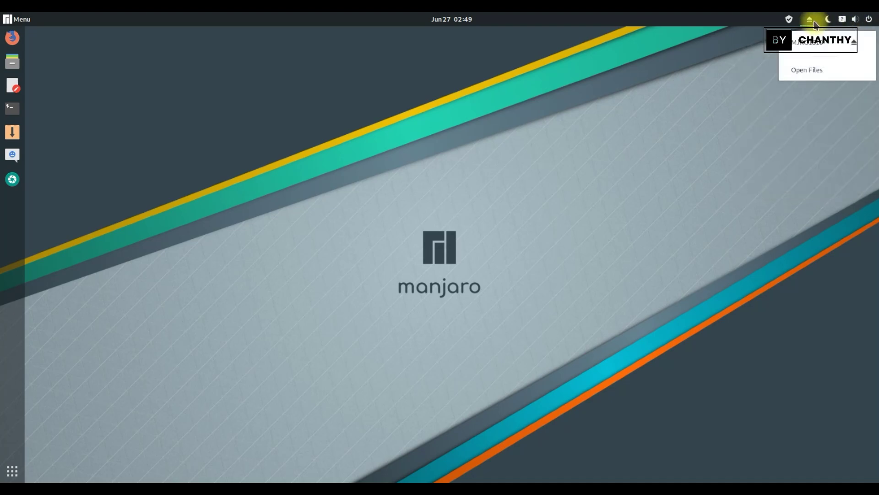
left_click(785, 20)
left_click(789, 19)
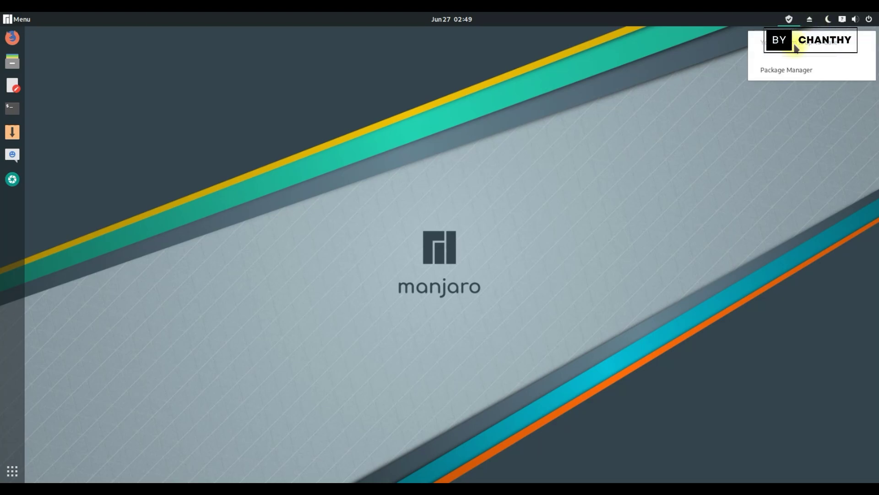
left_click(675, 179)
left_click(448, 26)
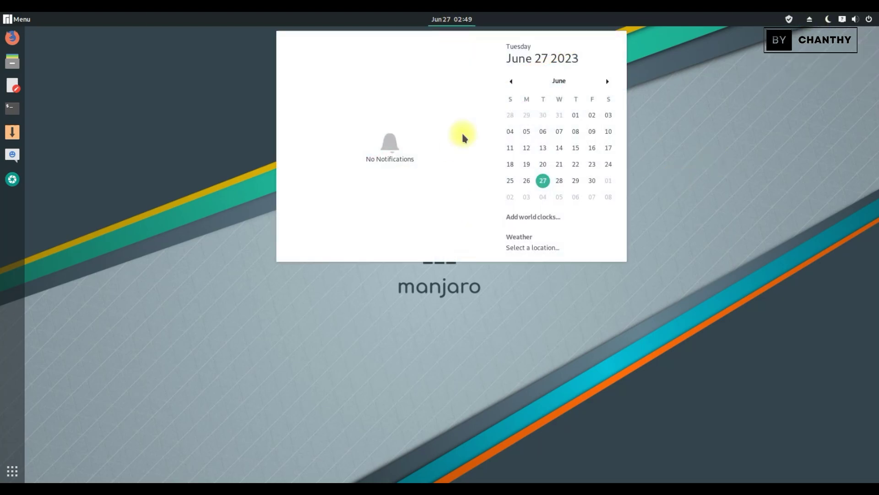
left_click(607, 81)
left_click(607, 81)
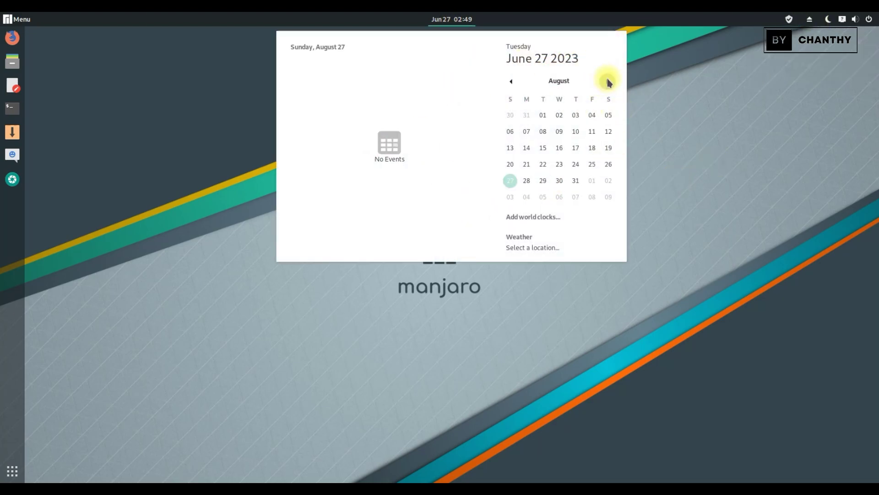
left_click(510, 82)
left_click(510, 81)
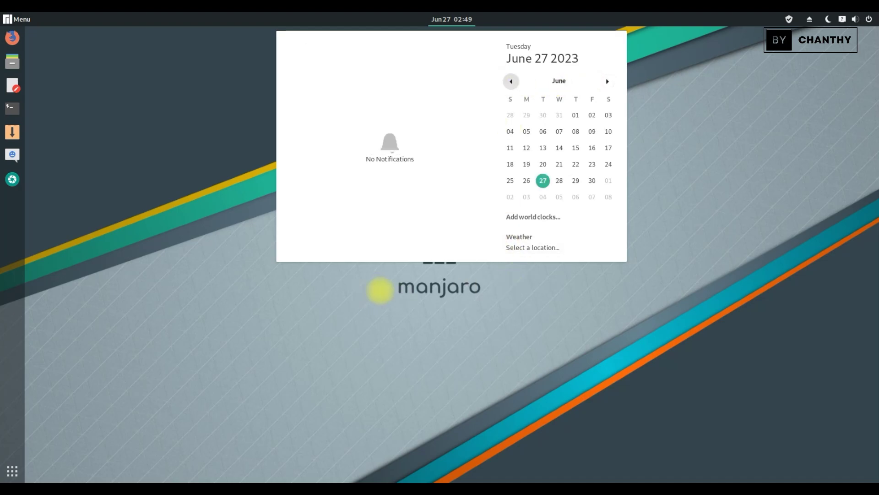
left_click(380, 290)
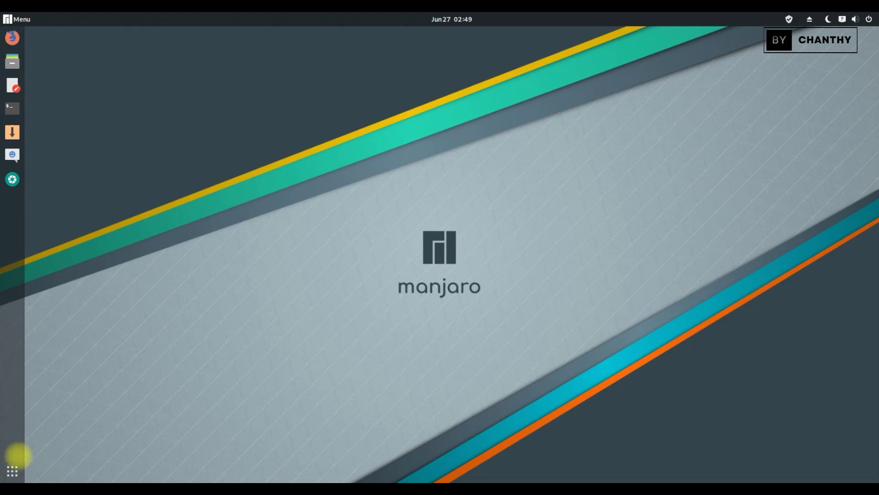
Launch Firefox, dismiss its onboarding overlay, and switch to the Privacy Notice tab.
left_click(13, 37)
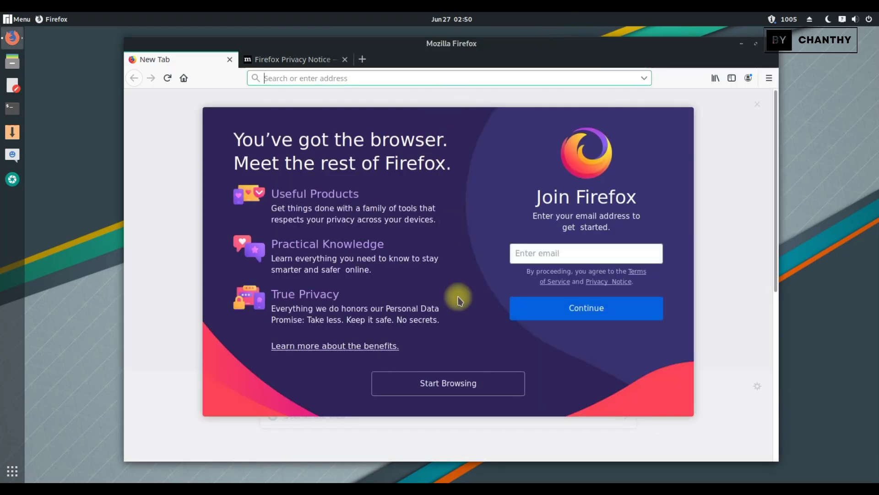
left_click(487, 390)
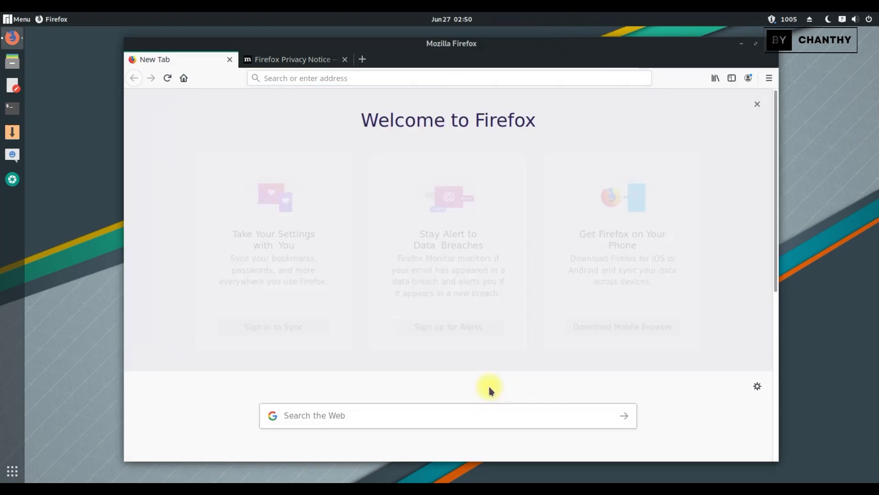
left_click(313, 54)
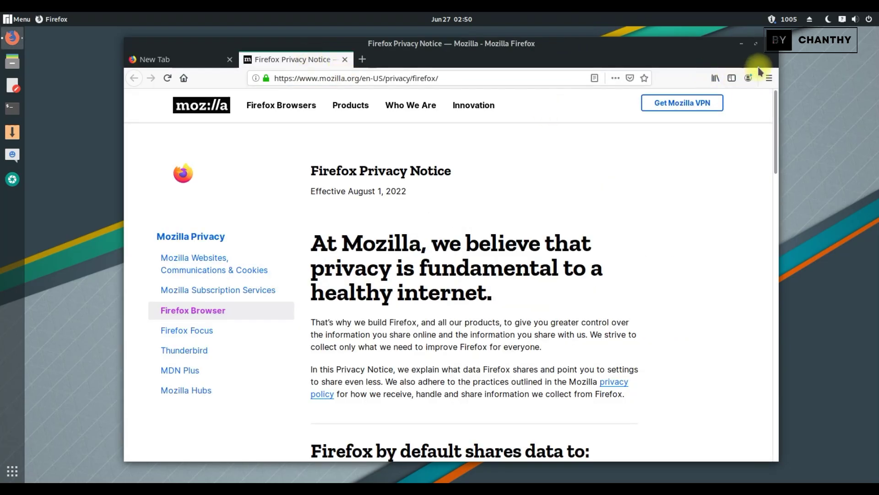
Confirm version 69.0 (64-bit) in About Firefox, then quit, closing both tabs.
left_click(769, 78)
left_click(679, 417)
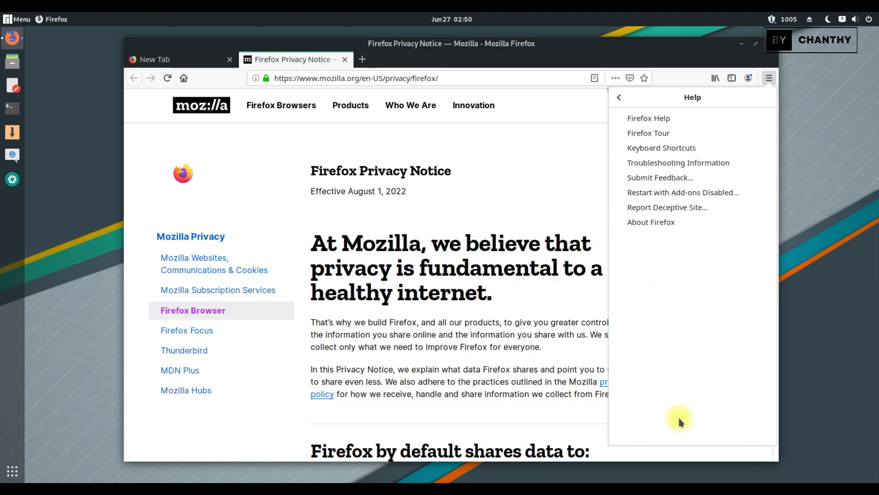
left_click(661, 223)
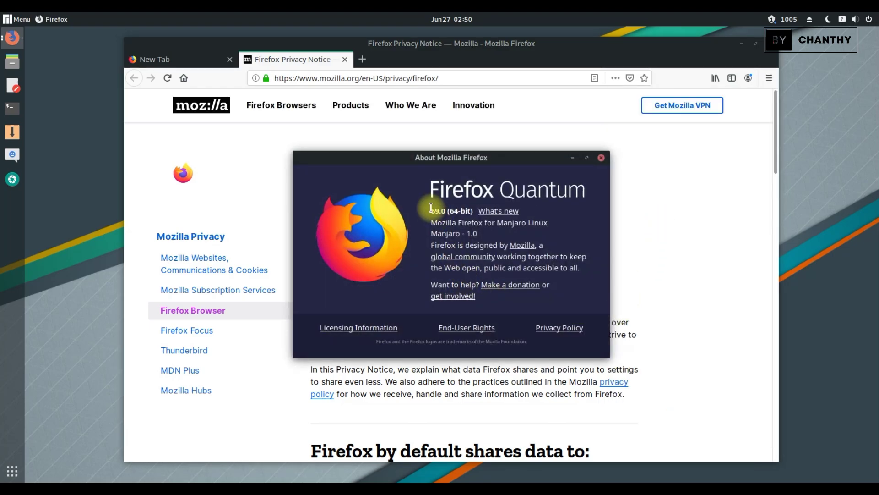
left_click_drag(431, 211, 509, 210)
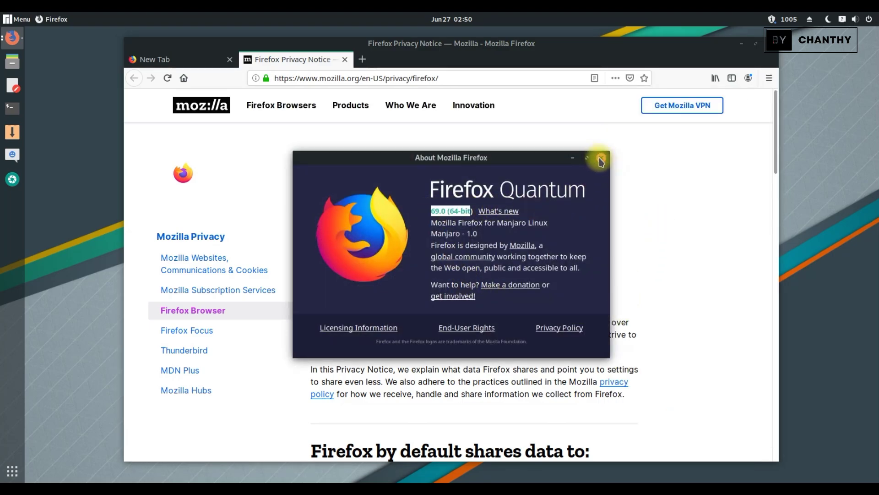
left_click(602, 158)
left_click(770, 48)
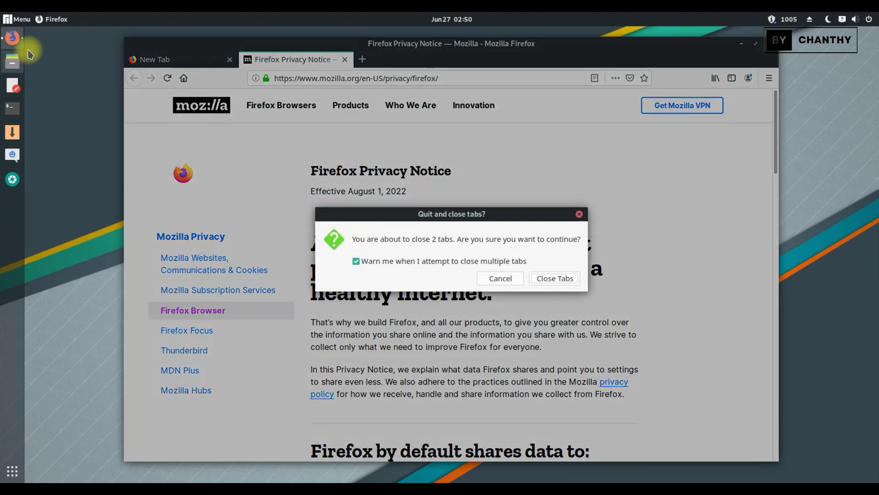
left_click(557, 280)
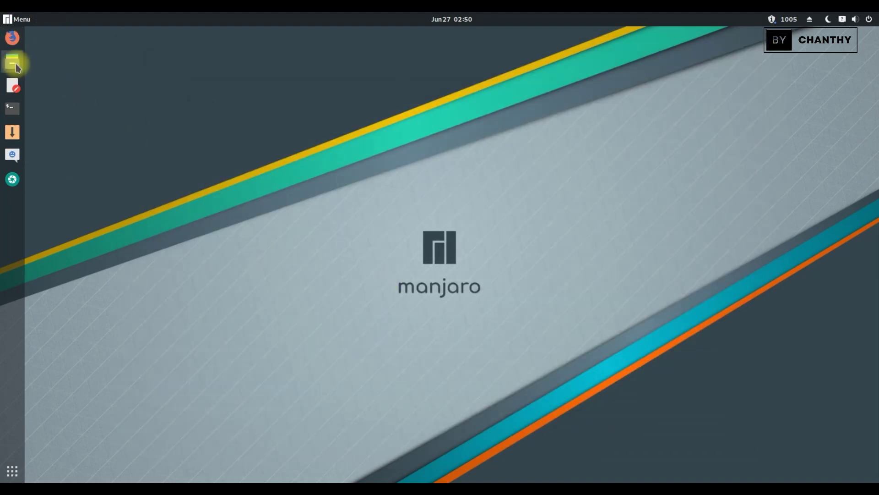
left_click(13, 61)
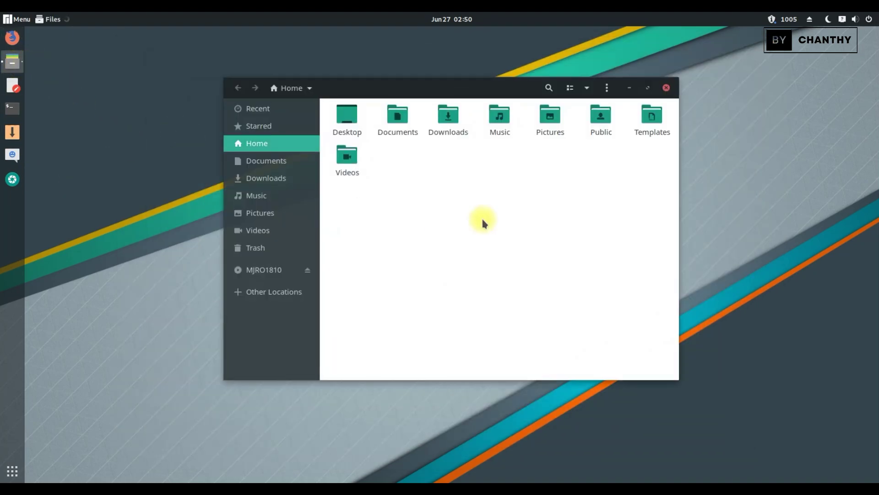
left_click(607, 87)
left_click(603, 262)
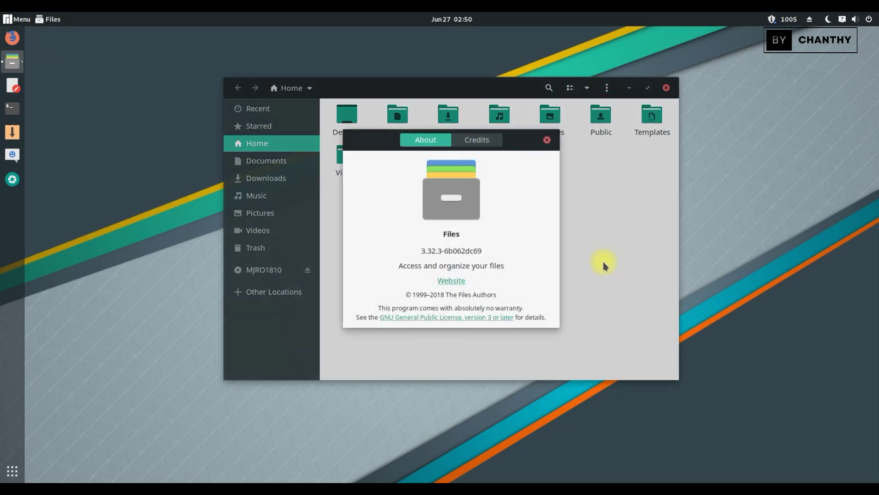
left_click_drag(420, 250, 503, 250)
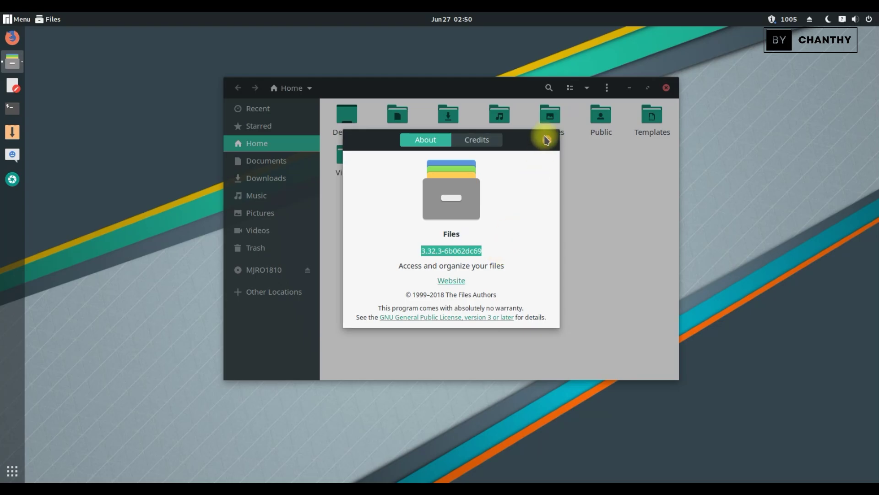
left_click(547, 140)
left_click(294, 161)
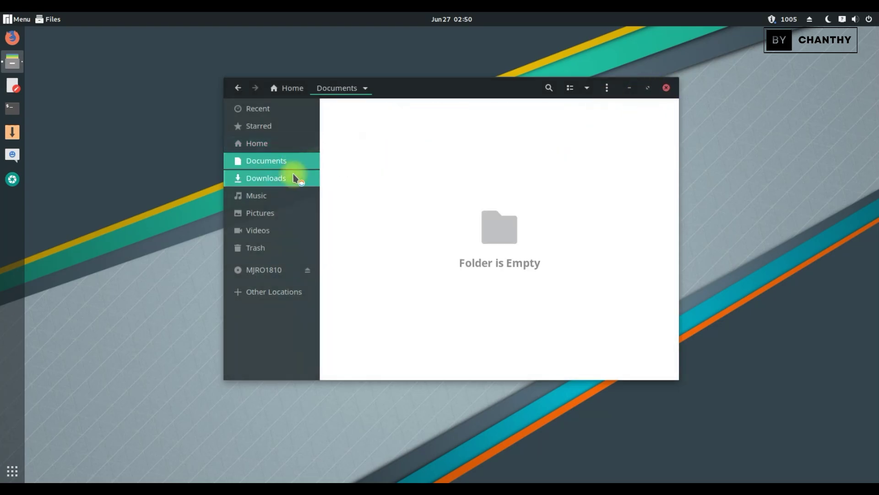
left_click(291, 178)
left_click(289, 196)
left_click(288, 214)
left_click(291, 230)
left_click(667, 88)
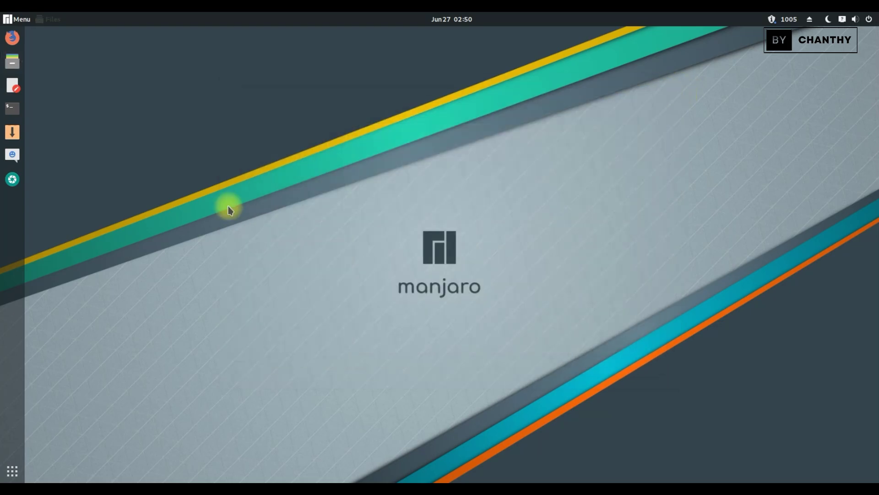
left_click(12, 85)
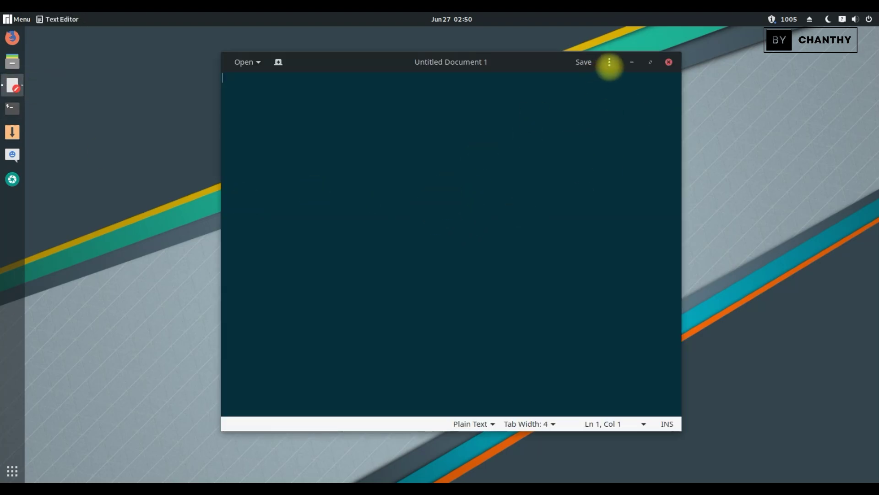
left_click(609, 62)
left_click(594, 275)
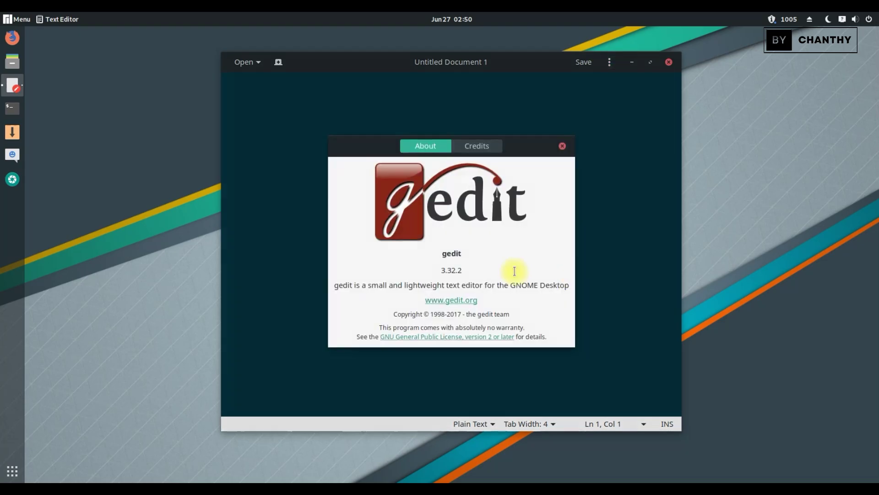
left_click(562, 146)
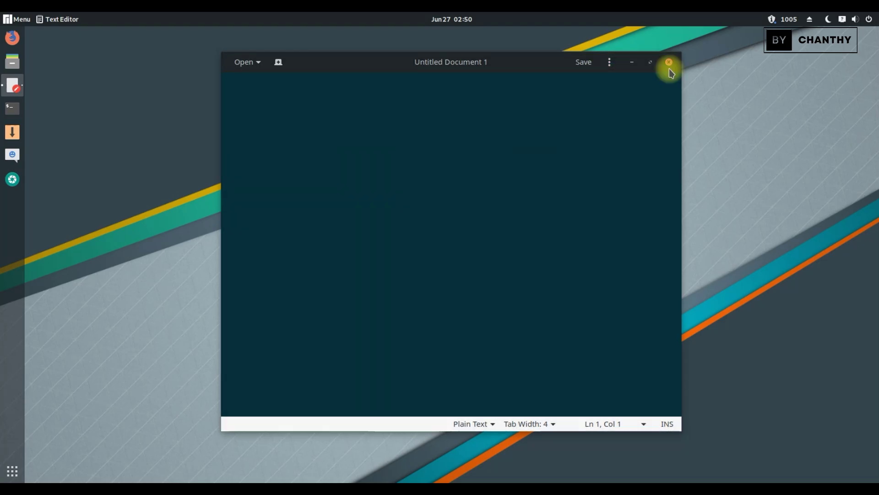
left_click(669, 62)
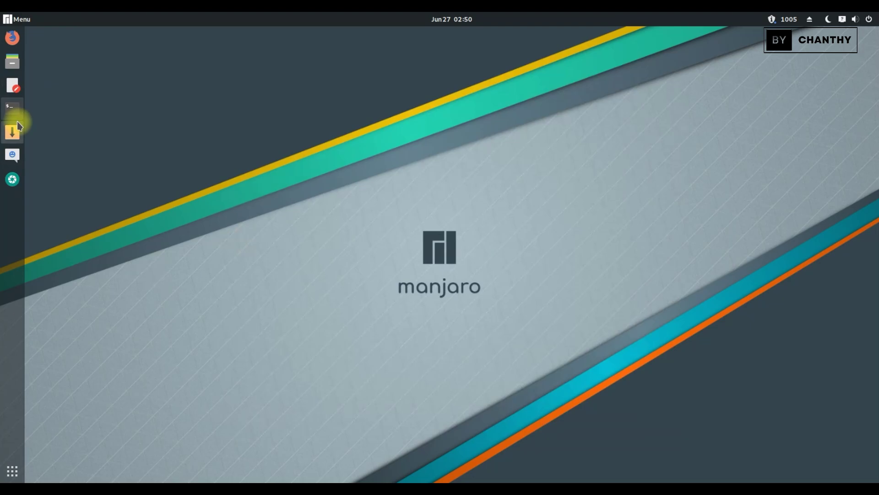
left_click(15, 115)
left_click_drag(307, 110, 508, 134)
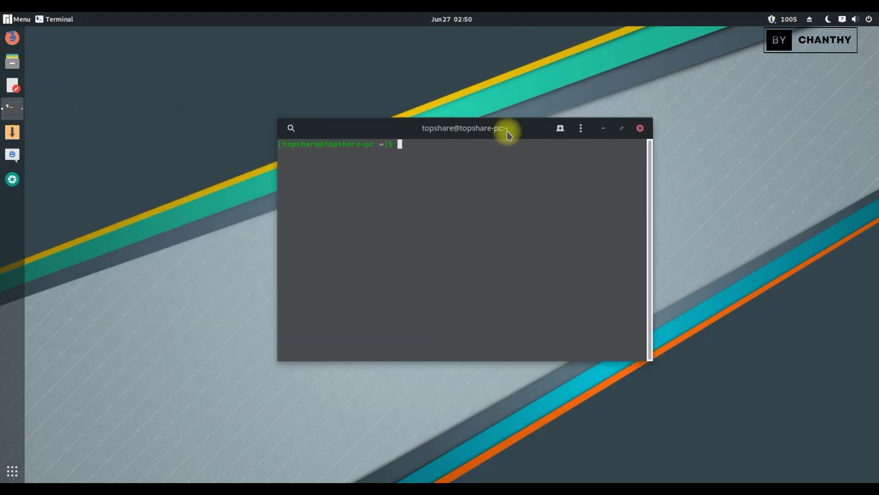
left_click(582, 132)
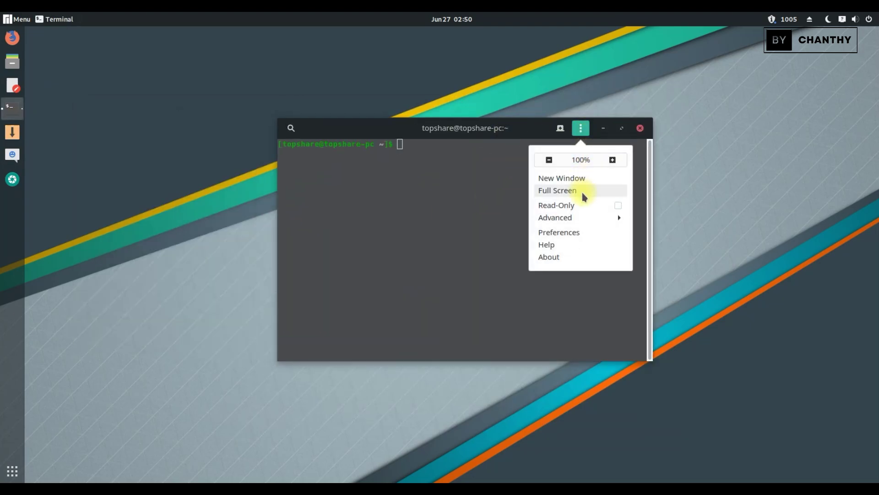
left_click(578, 257)
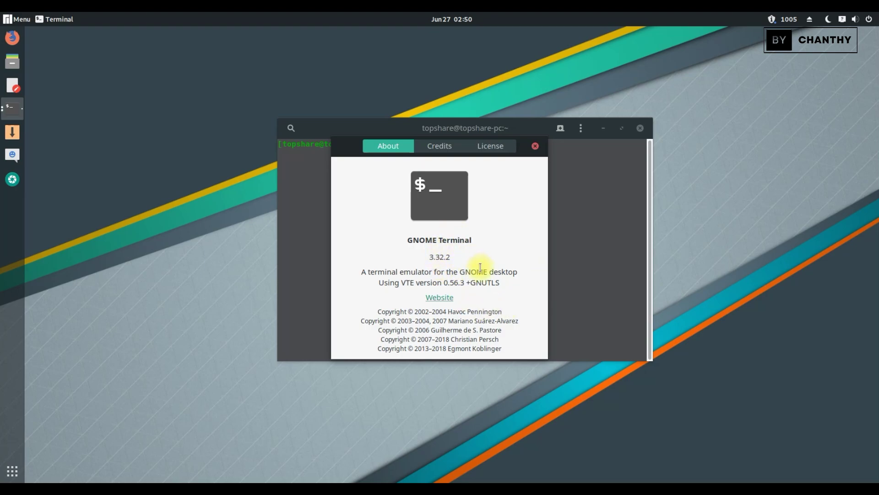
left_click(535, 146)
left_click(641, 128)
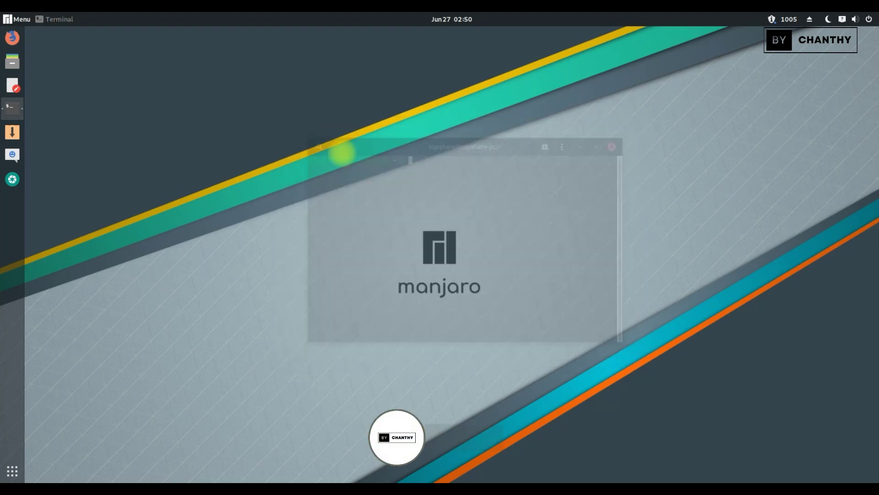
left_click(17, 135)
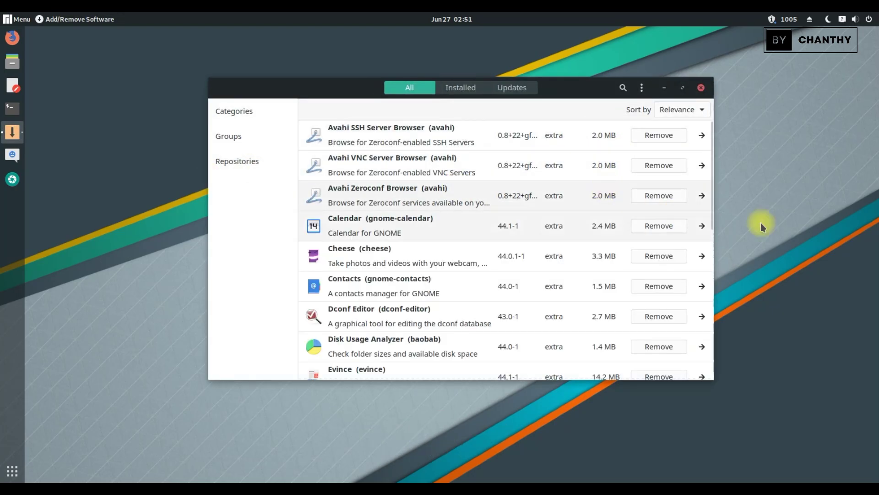
scroll(709, 206, "down", 15)
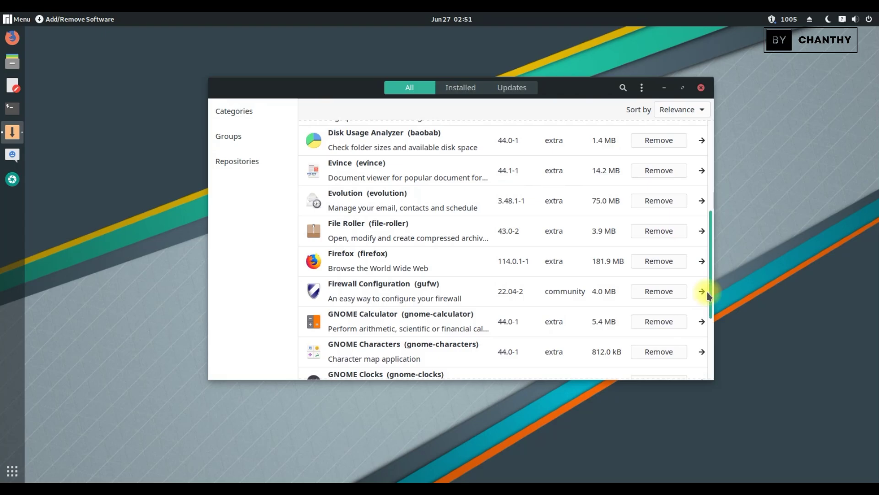
scroll(457, 301, "down", 5)
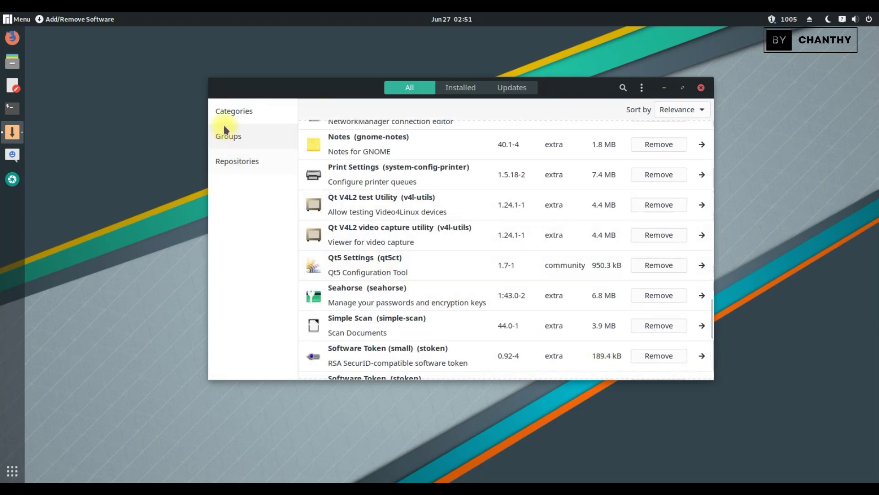
left_click(228, 136)
left_click(233, 135)
left_click(237, 161)
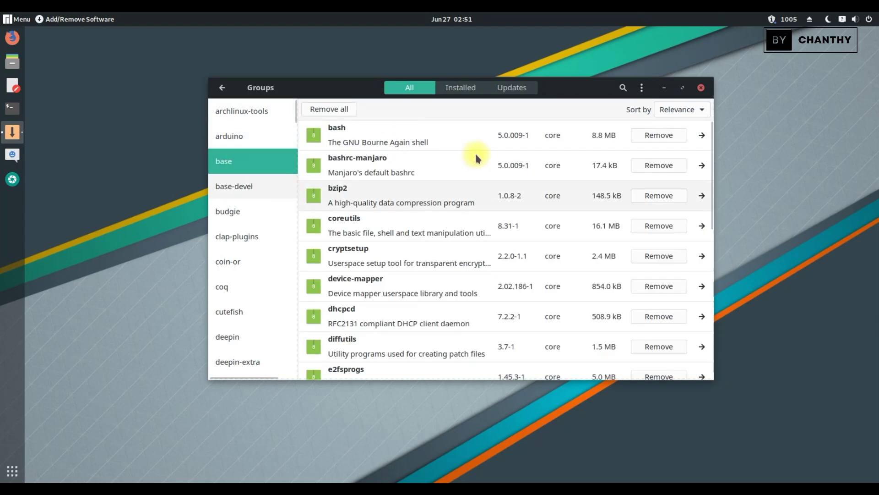
left_click(701, 88)
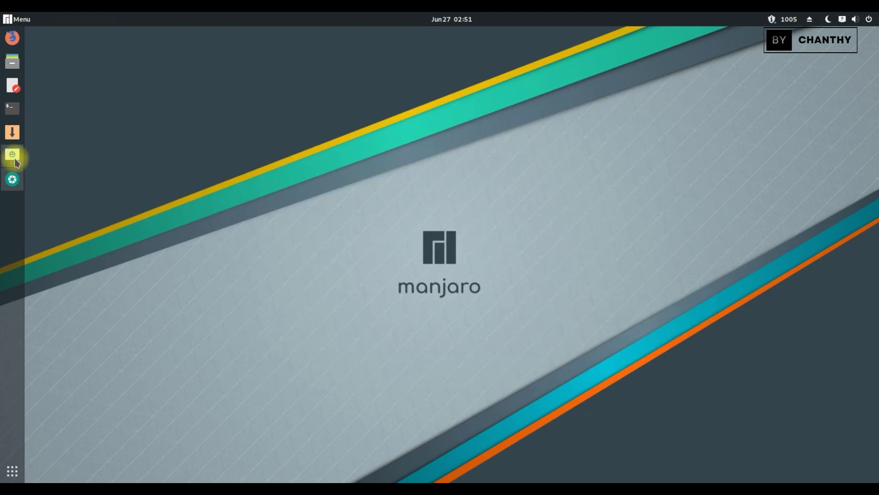
left_click(14, 158)
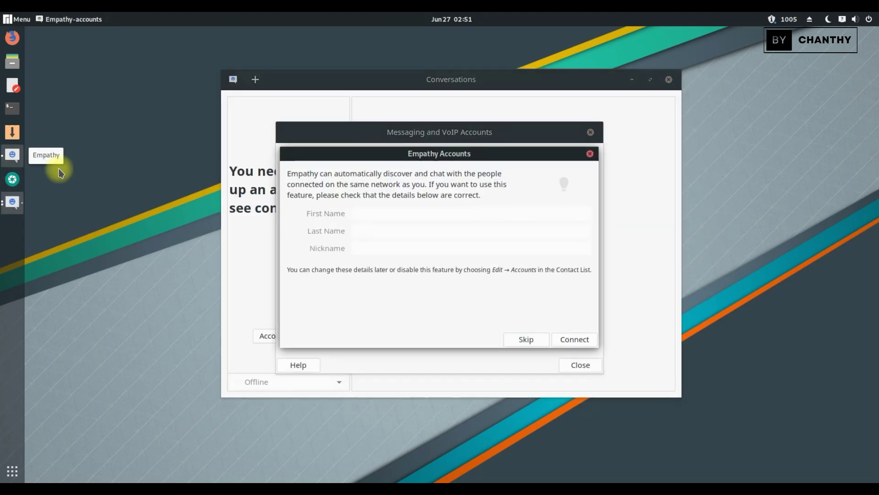
left_click(525, 343)
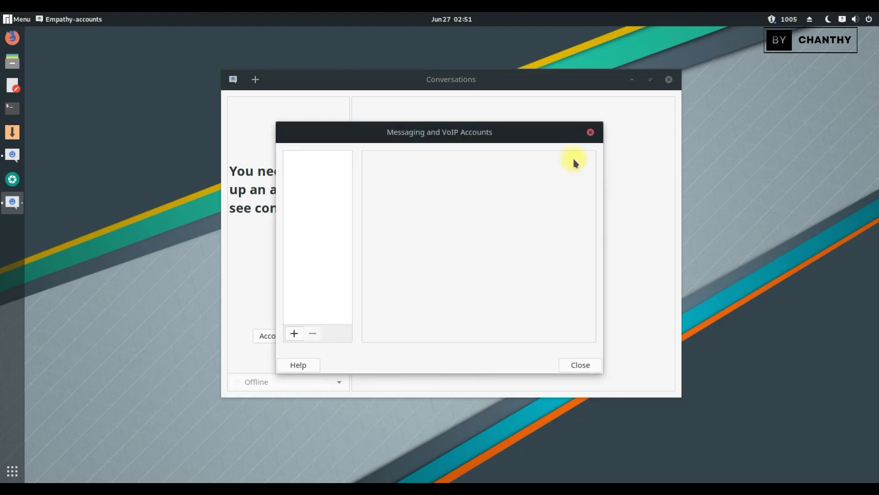
left_click(590, 132)
left_click(669, 80)
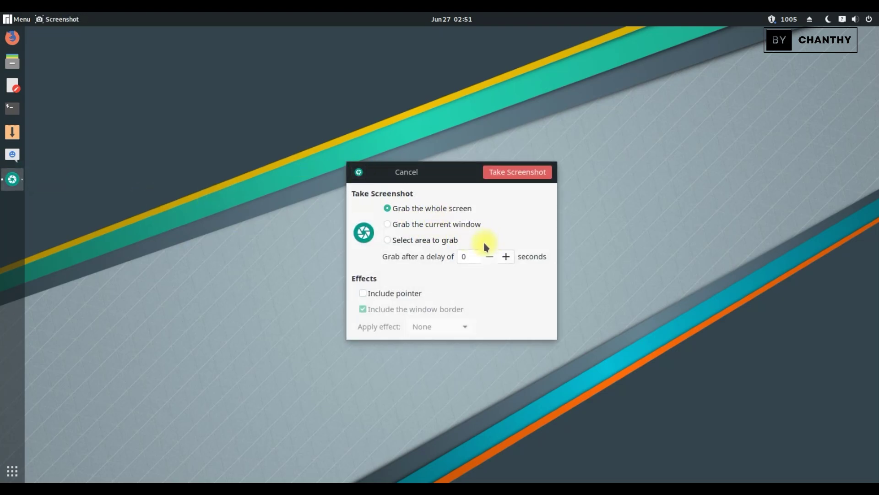
Try Screenshot's current-window and select-area modes, cancel, then show the application grid.
left_click(405, 224)
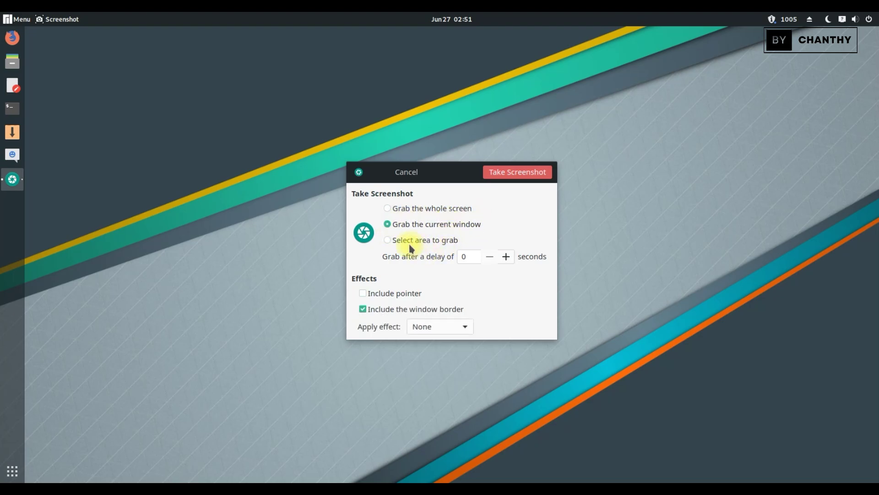
left_click(414, 242)
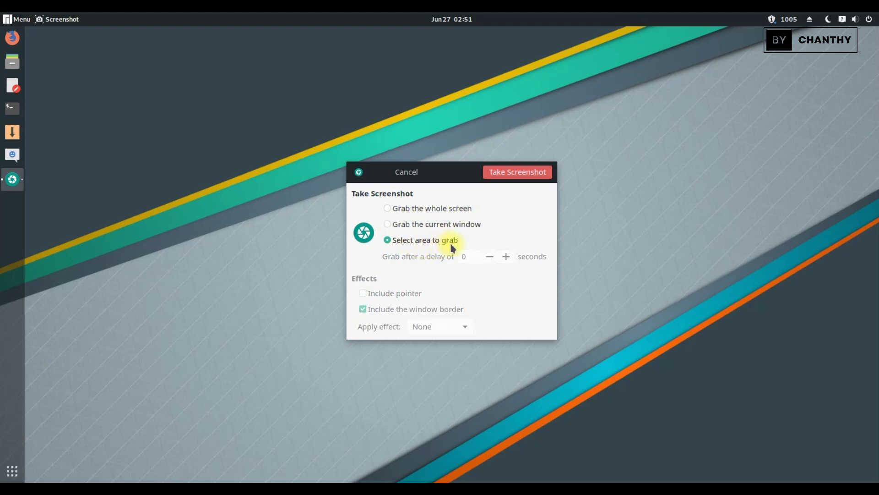
left_click(413, 173)
left_click(12, 471)
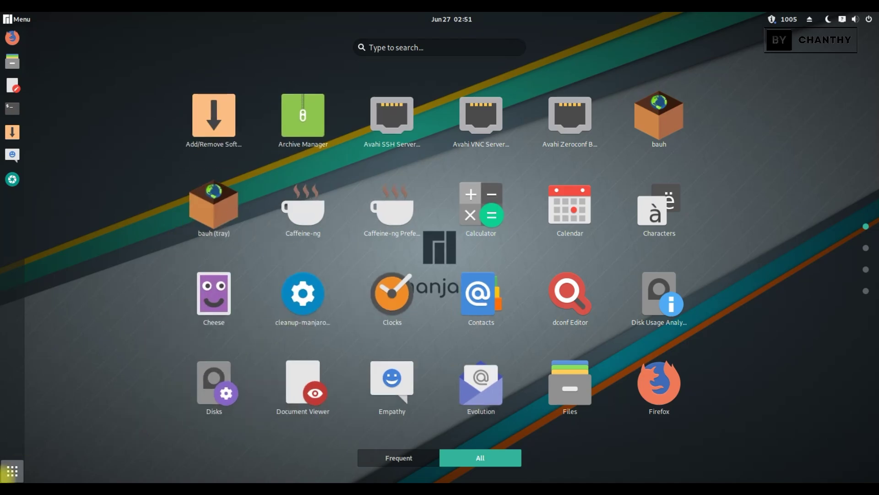
Leave the applications overview and open the application menu's category list.
scroll(733, 168, "down", 1)
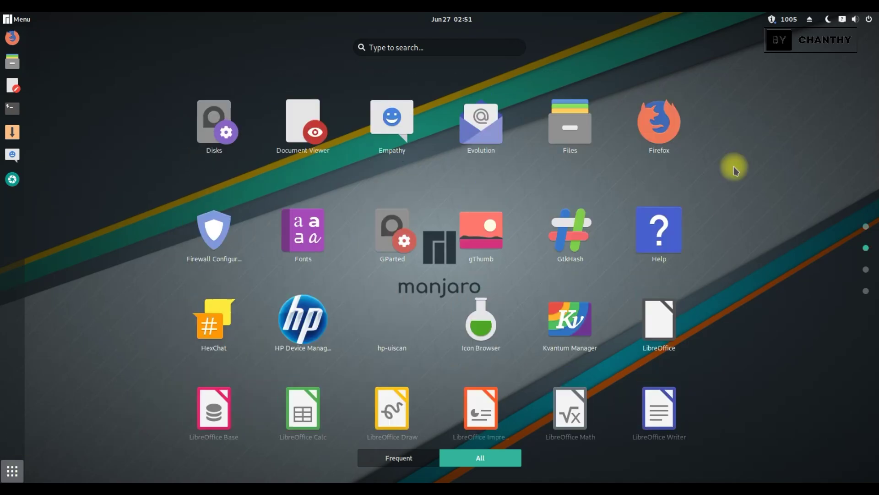
scroll(734, 169, "down", 1)
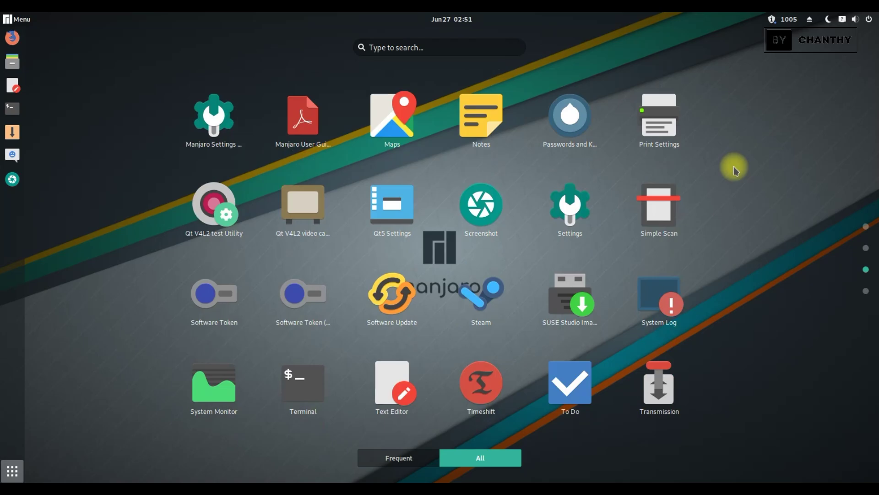
scroll(734, 170, "down", 1)
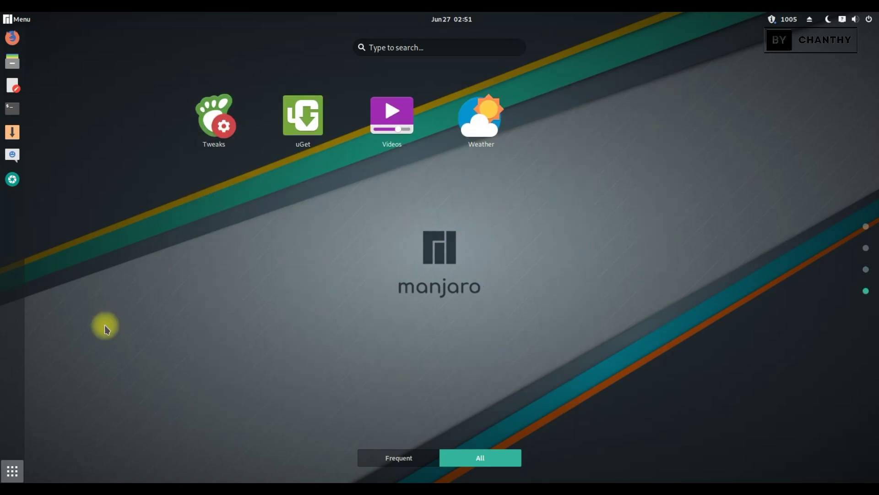
left_click(24, 473)
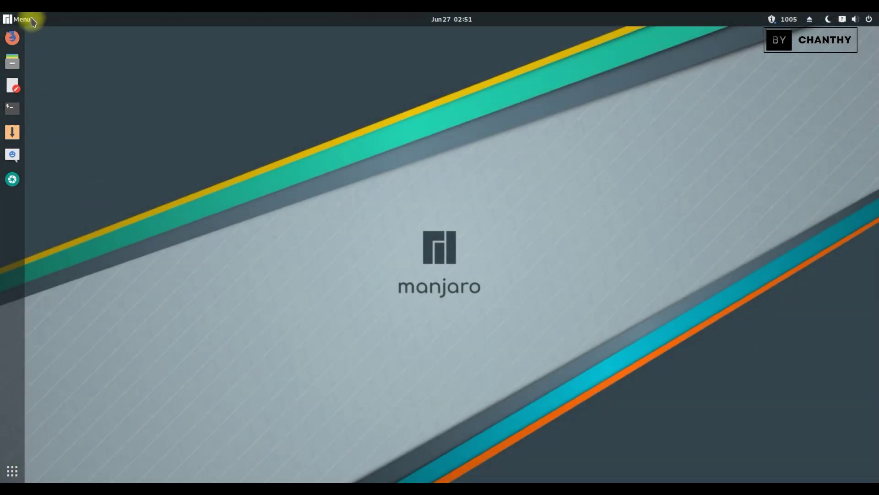
left_click(10, 19)
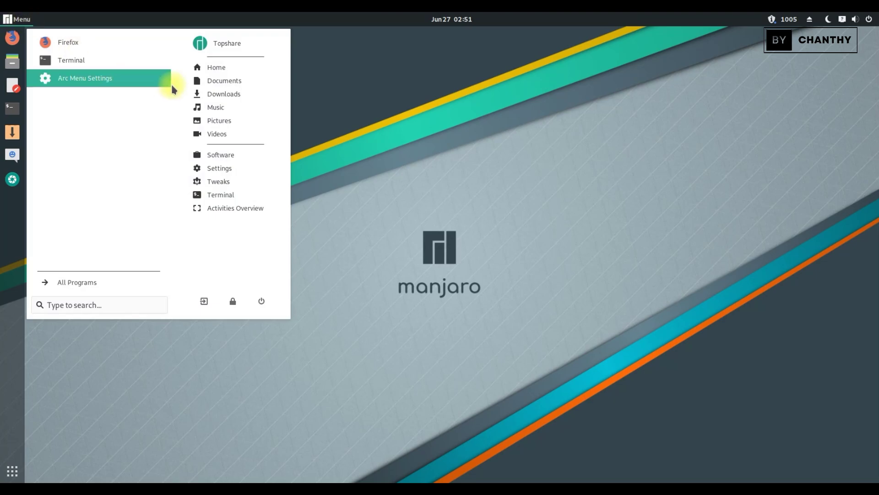
left_click(95, 282)
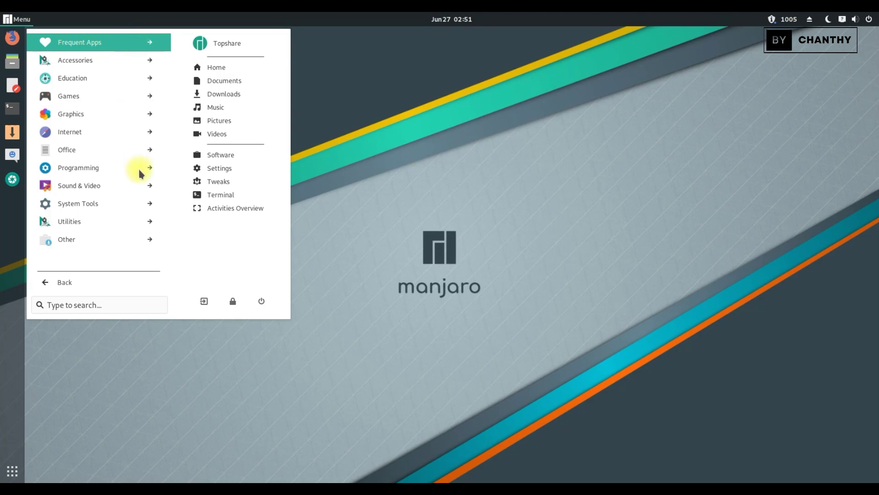
Browse the Frequent Apps, Accessories, Education, Games and Graphics categories, returning after each.
left_click(146, 39)
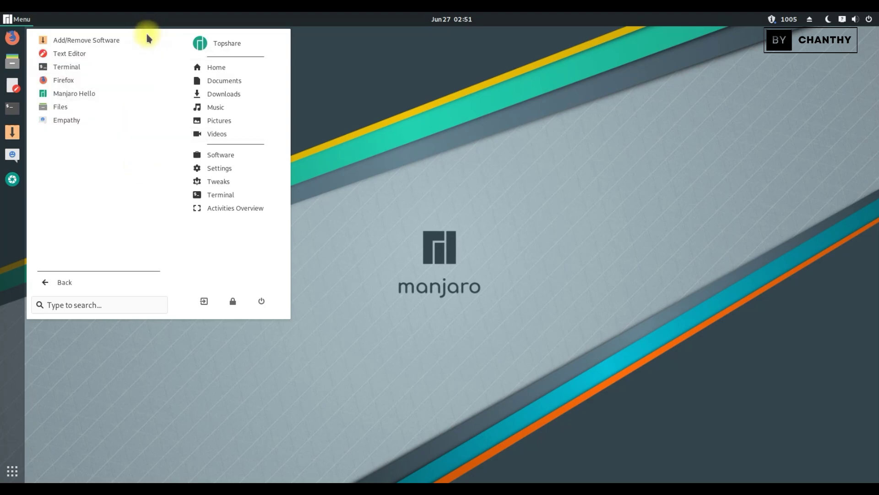
left_click(58, 286)
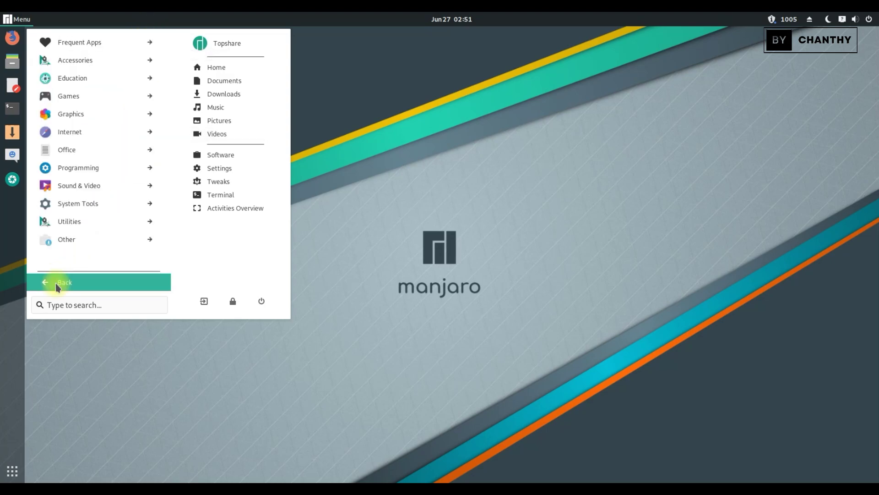
left_click(118, 60)
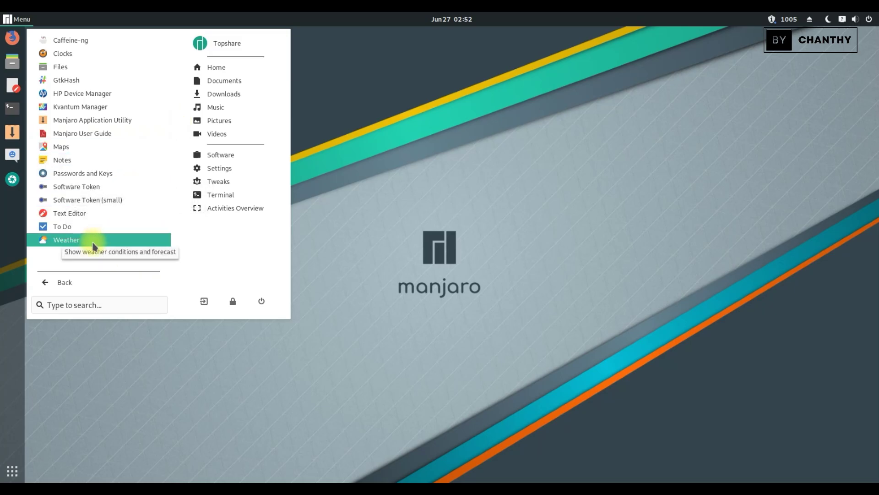
left_click(71, 282)
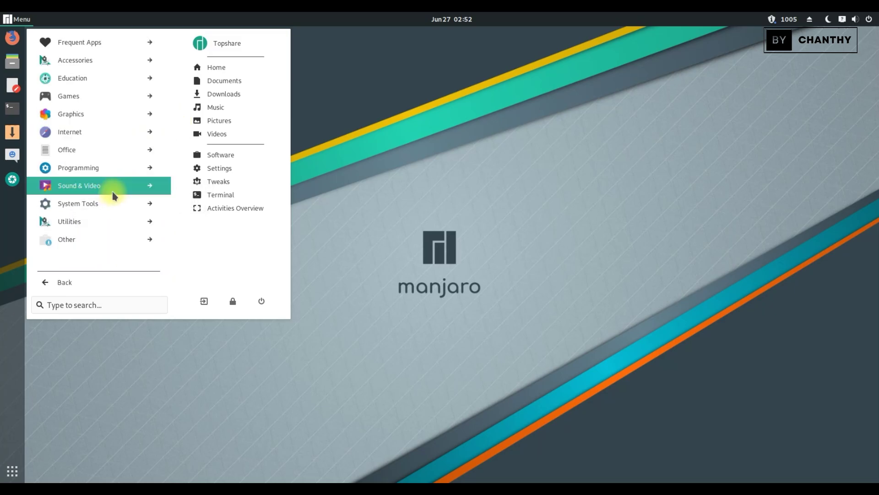
left_click(116, 85)
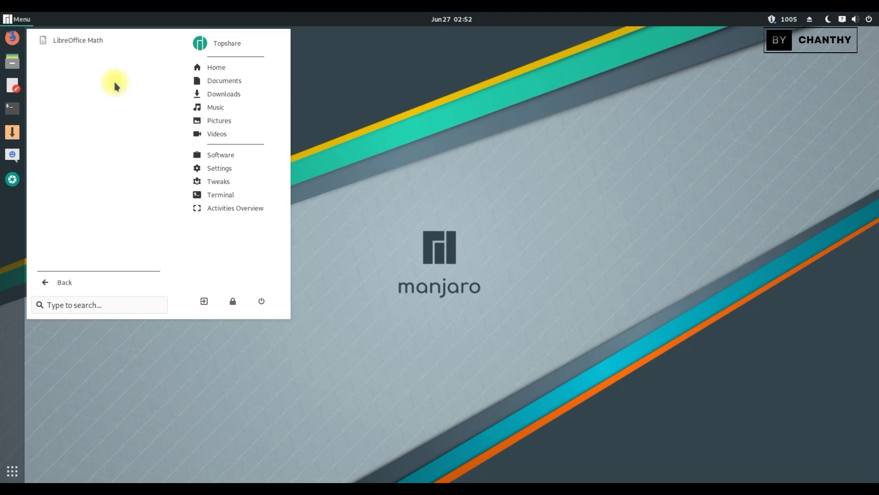
left_click(78, 284)
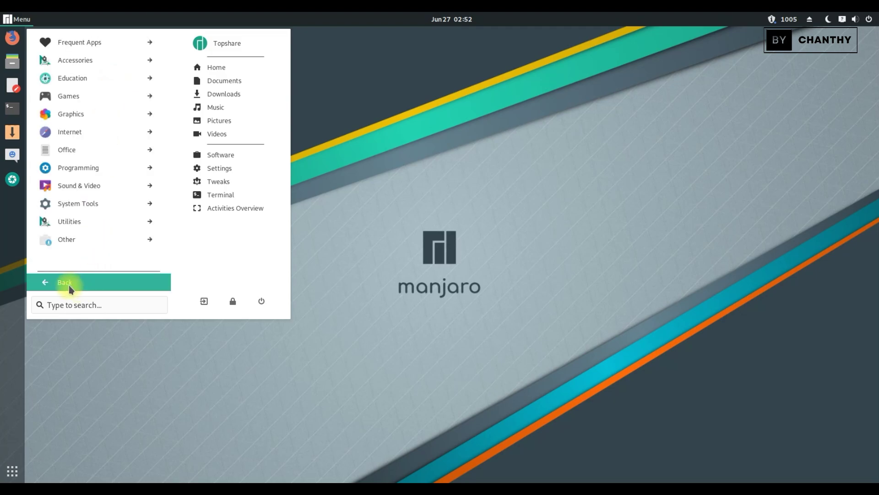
left_click(112, 95)
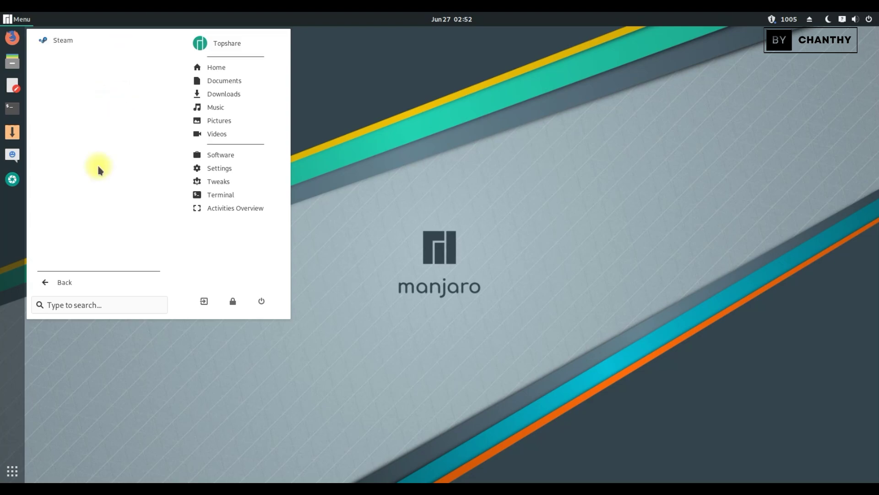
left_click(67, 281)
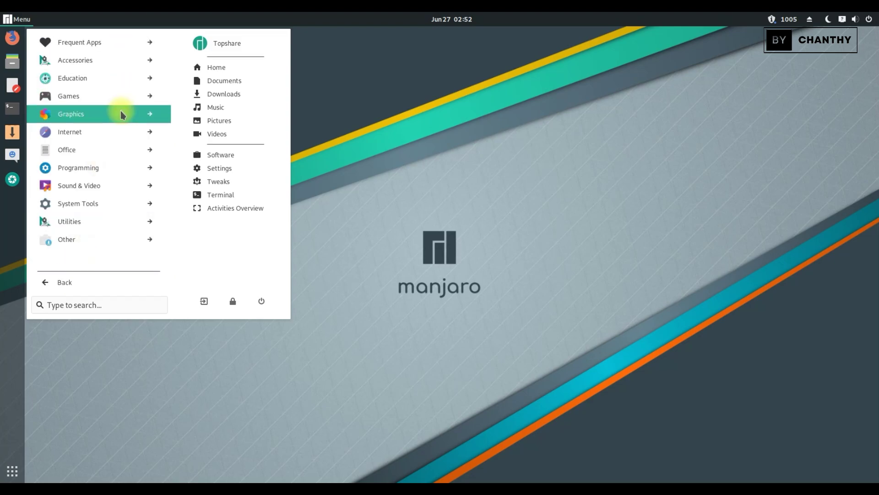
left_click(123, 115)
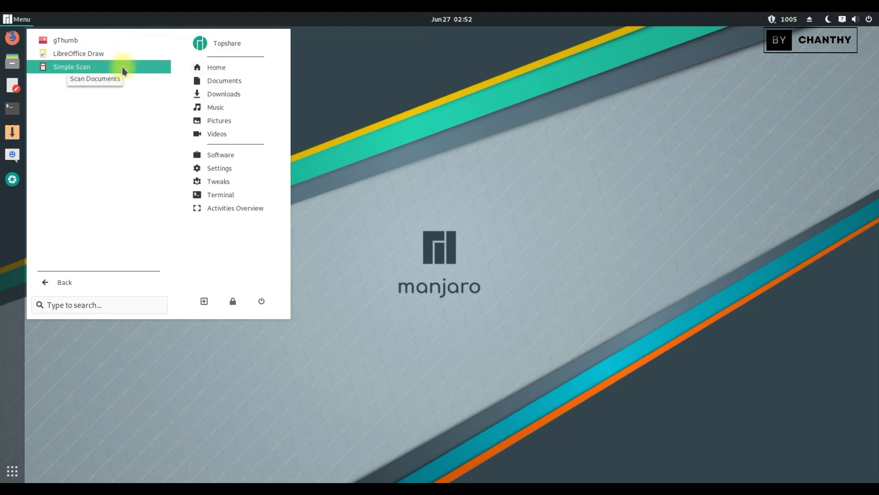
left_click(86, 284)
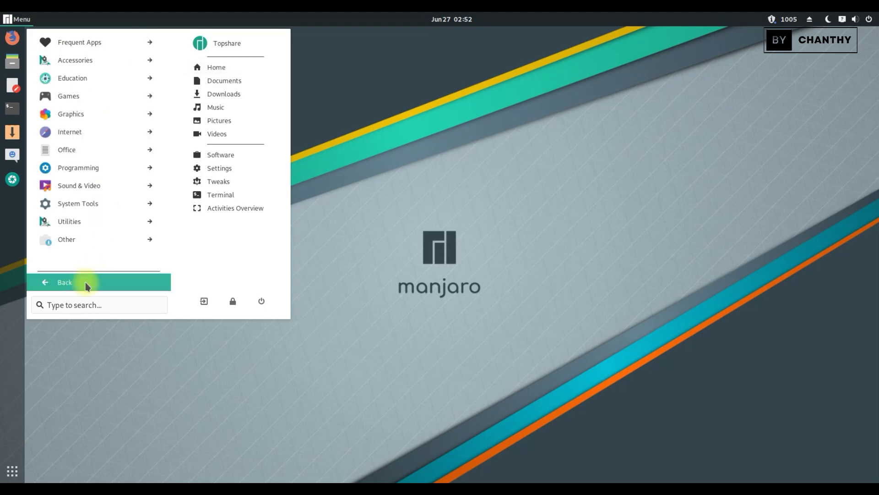
left_click(134, 113)
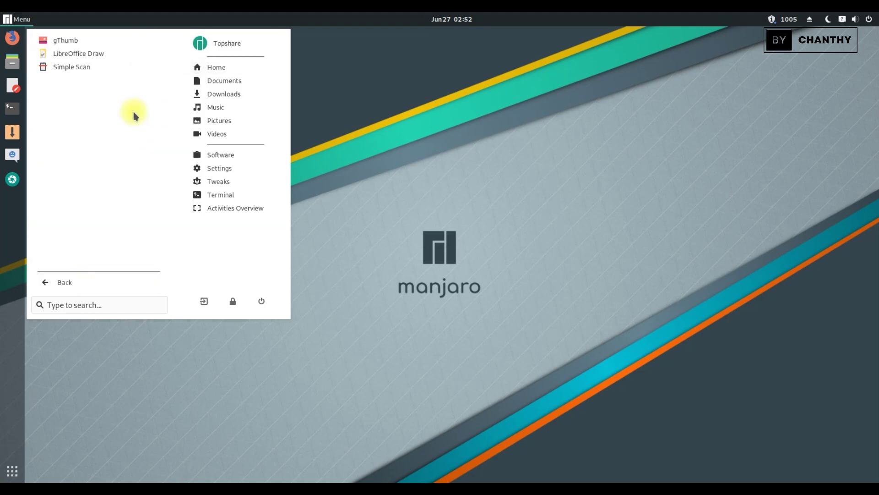
left_click(91, 277)
Browse the Internet, Office, Programming, Sound & Video, System Tools and Other categories.
left_click(108, 131)
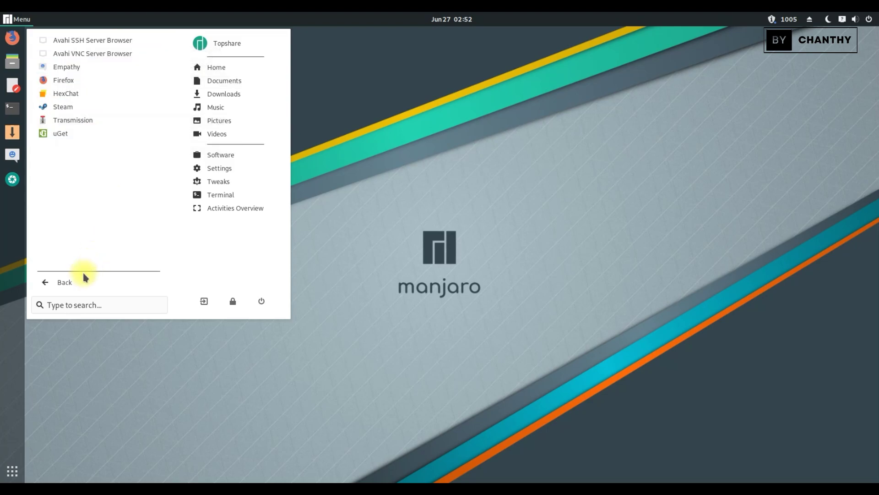
left_click(69, 282)
left_click(109, 158)
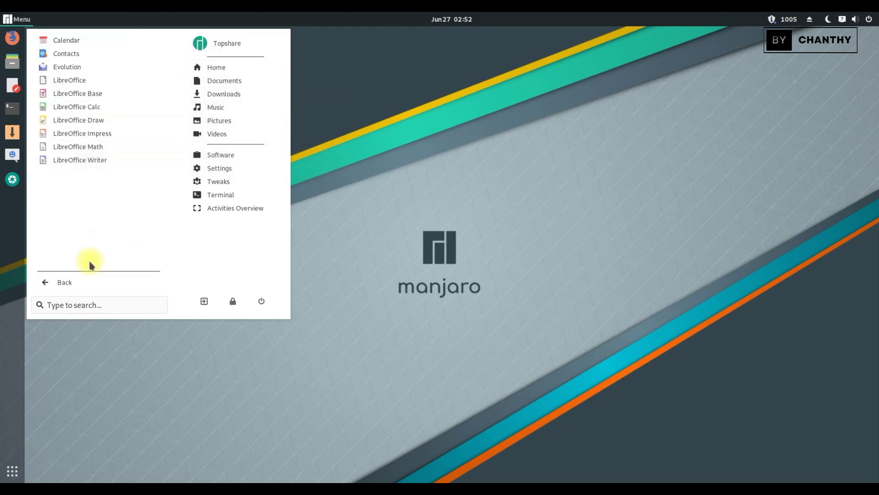
left_click(71, 287)
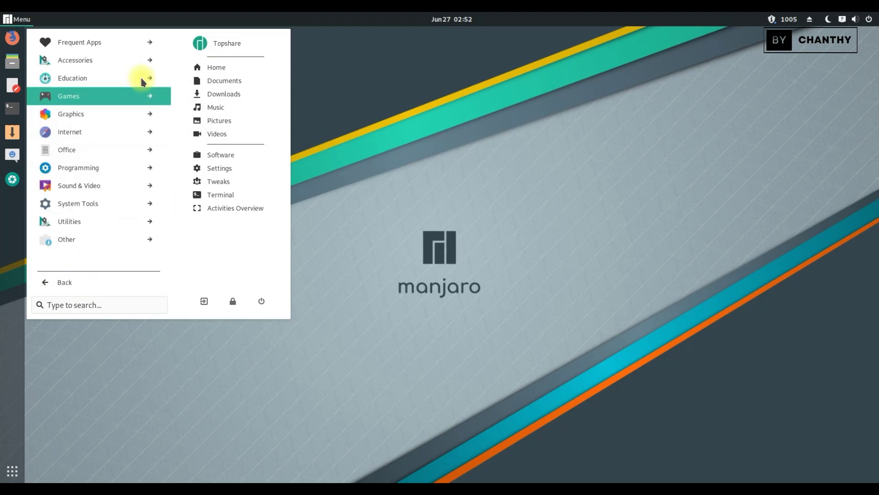
left_click(144, 172)
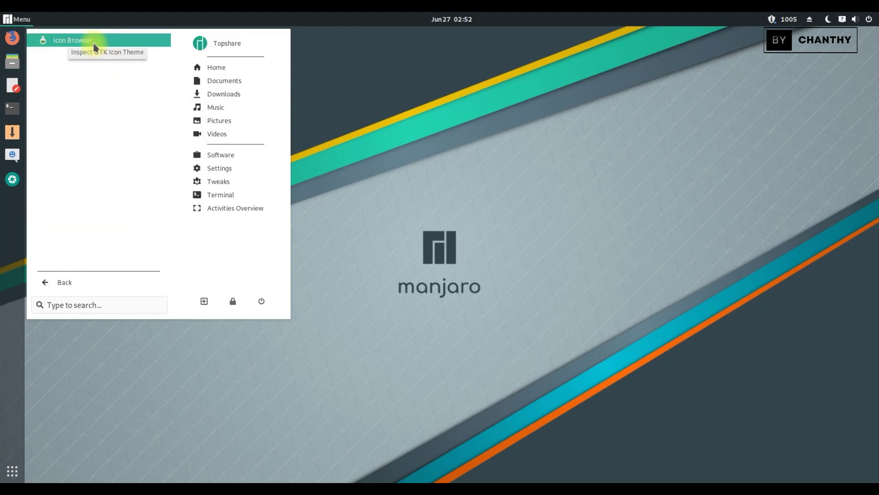
left_click(65, 289)
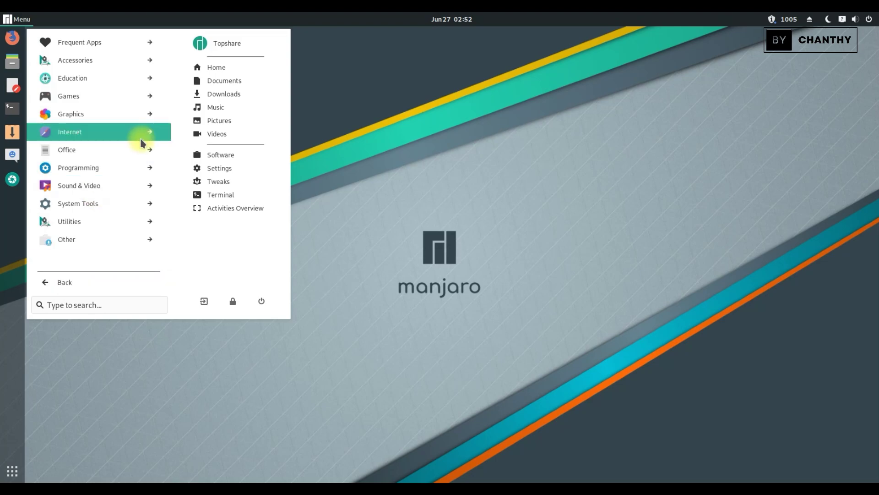
left_click(104, 185)
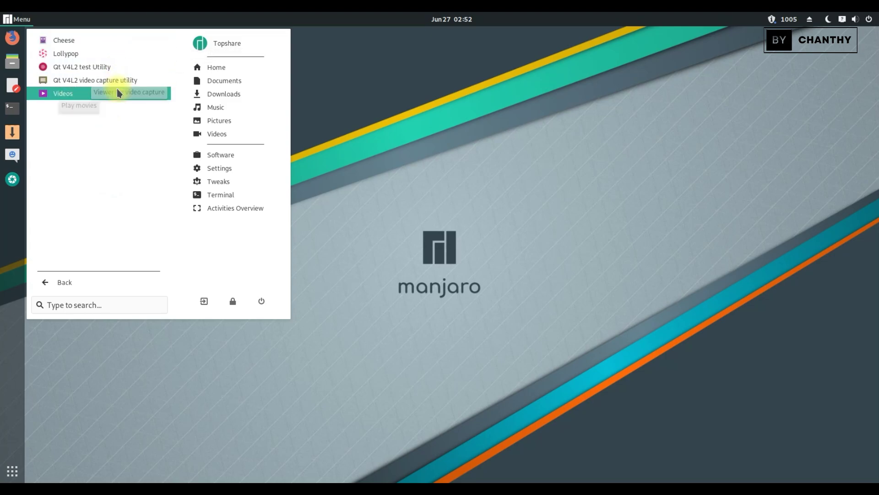
left_click(90, 288)
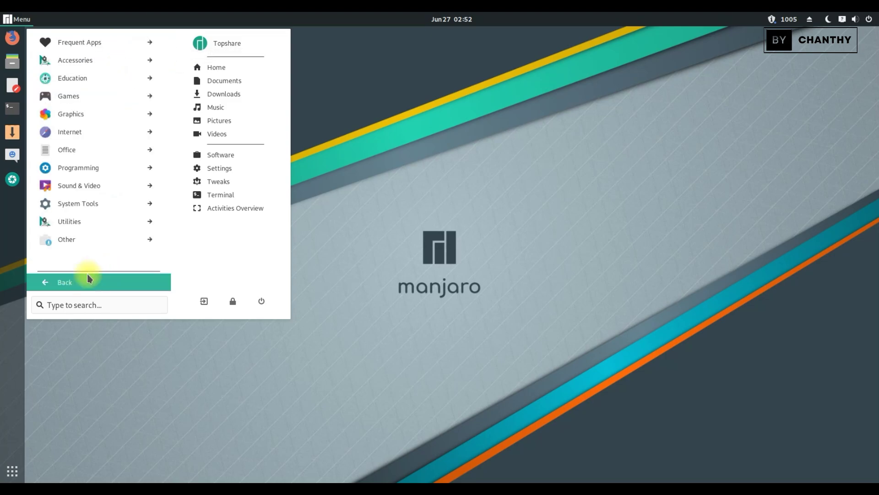
left_click(107, 204)
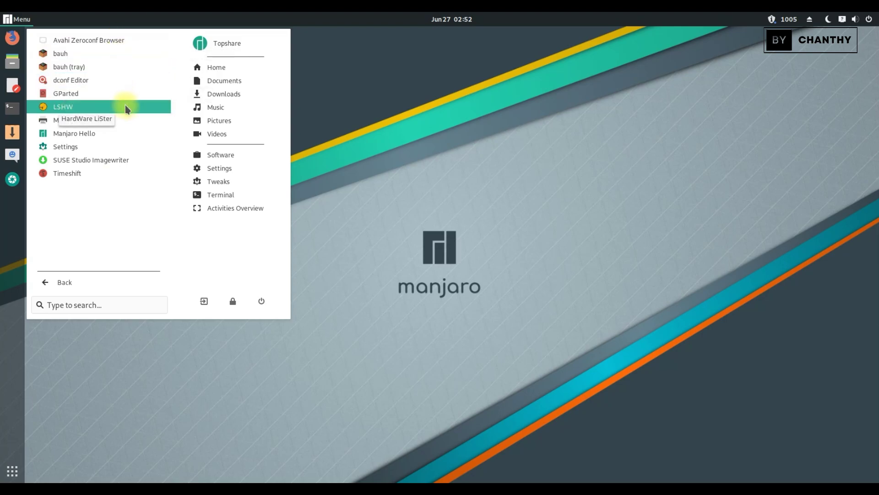
left_click(90, 291)
left_click(98, 238)
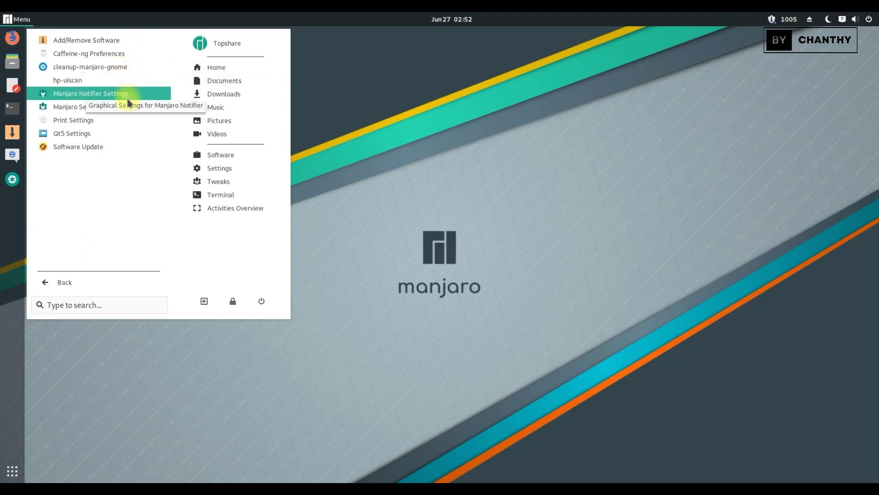
left_click(87, 288)
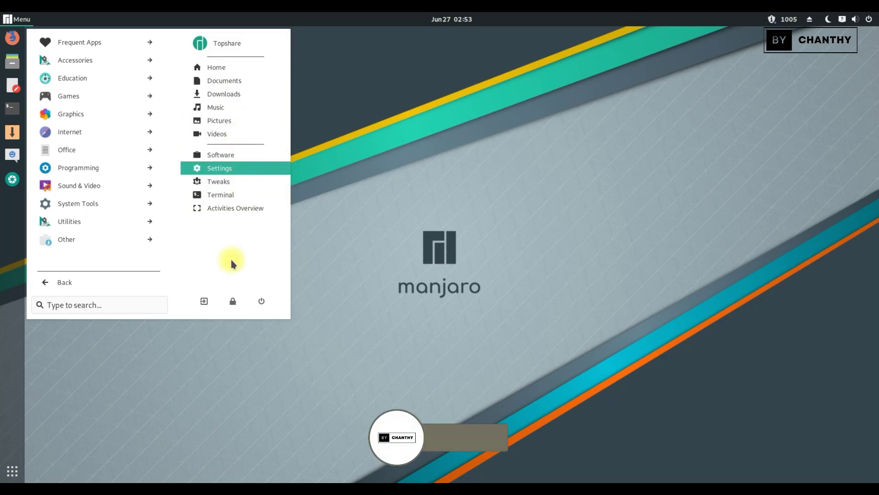
Open Settings and view the Details > About page showing GNOME 3.32.2.
key("Escape")
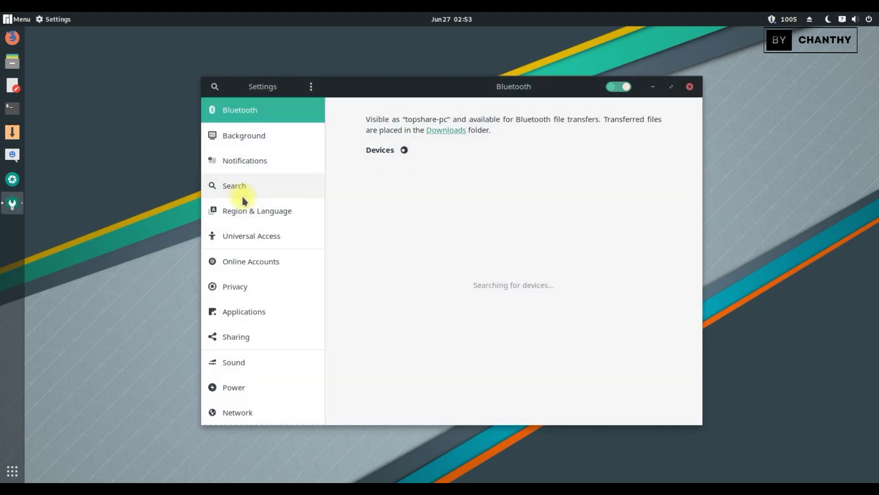
scroll(237, 362, "down", 2)
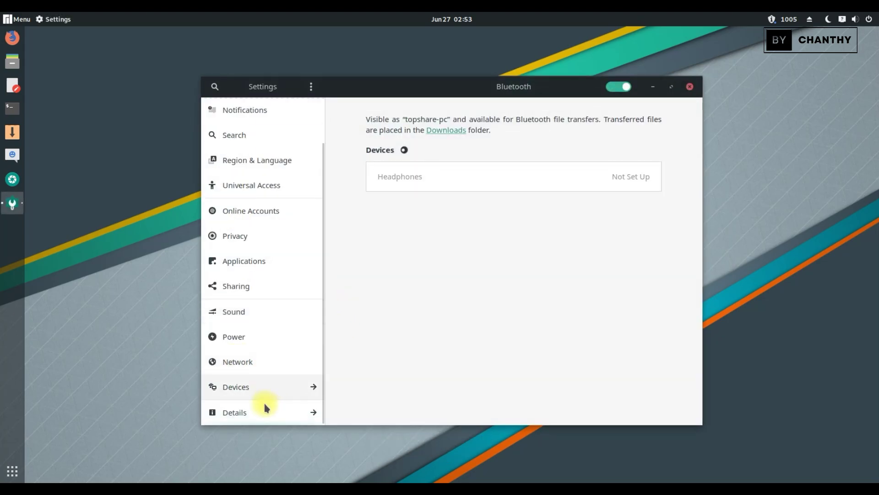
left_click(253, 413)
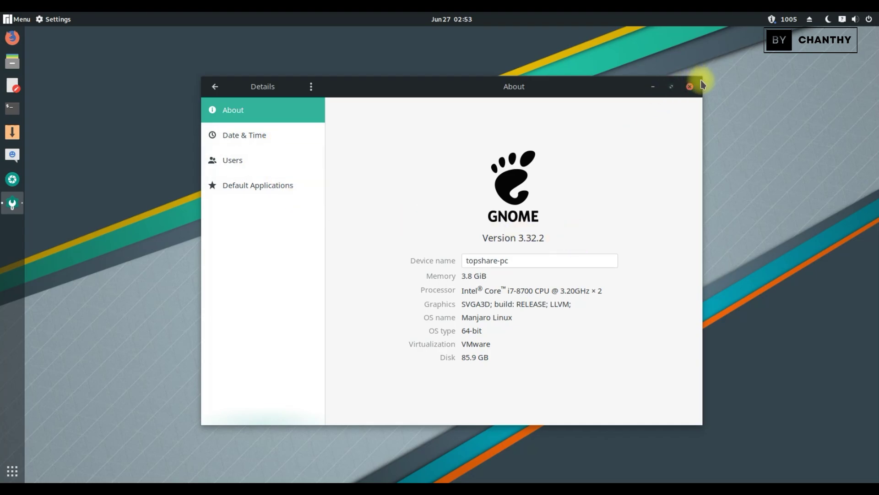
Look through Date & Time, Users and Default Applications and the ⋮ menu, then close Settings.
left_click(287, 136)
left_click(288, 153)
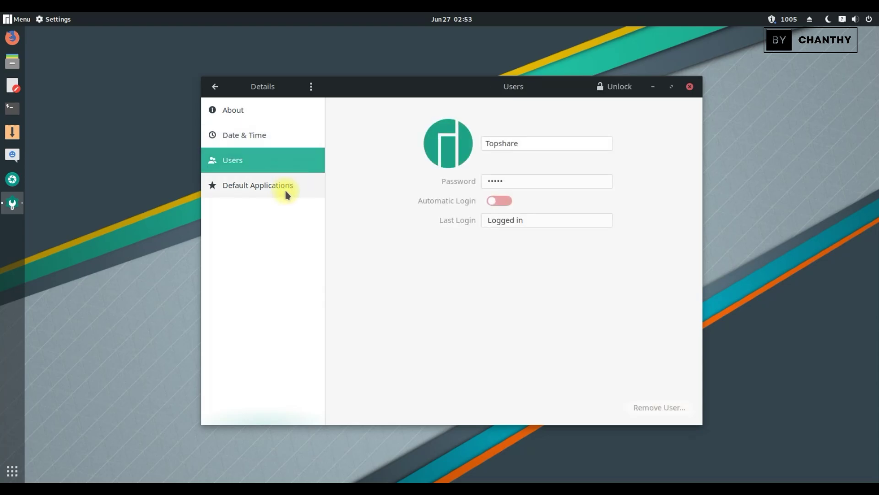
left_click(284, 187)
left_click(307, 87)
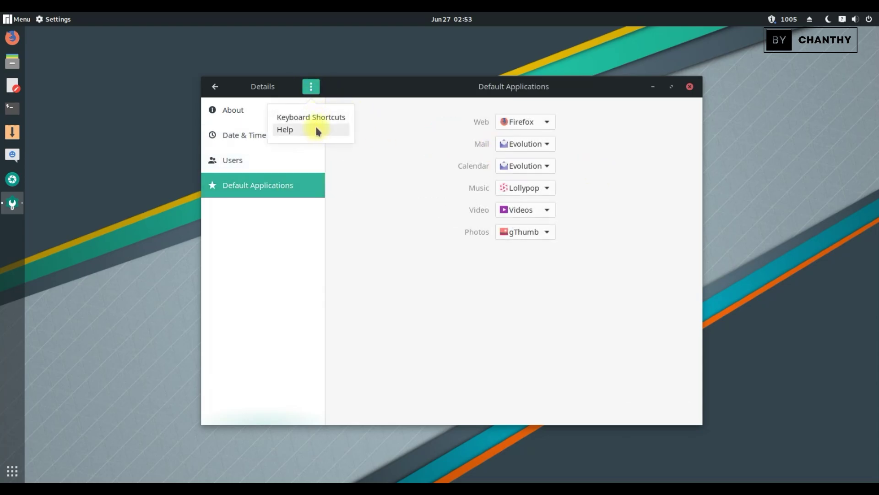
left_click(690, 88)
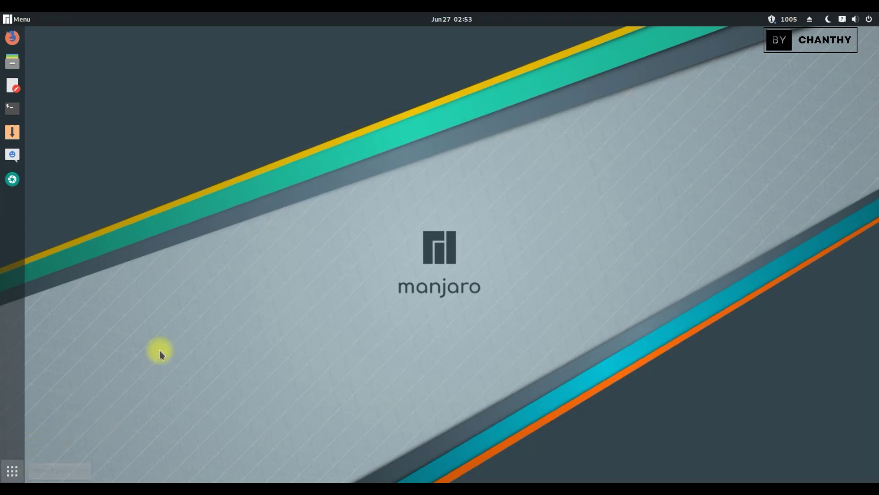
Launch LibreOffice from the application grid and start a blank Writer document.
left_click(9, 477)
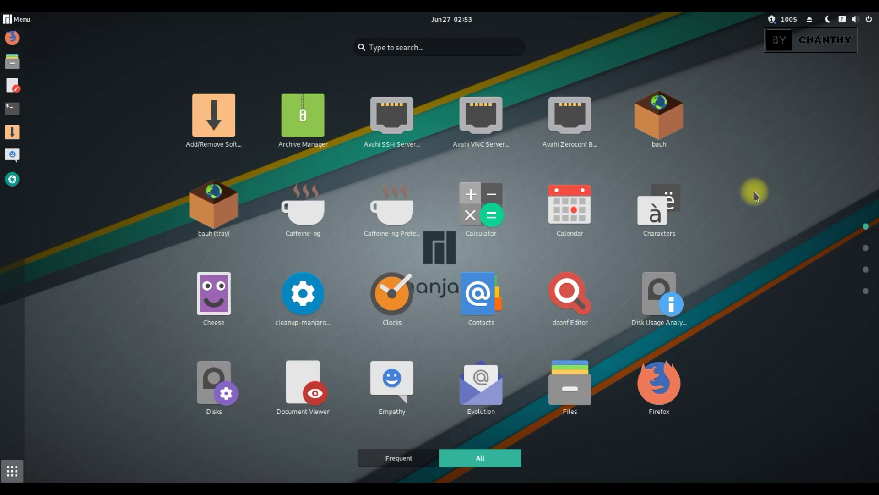
scroll(755, 196, "down", 1)
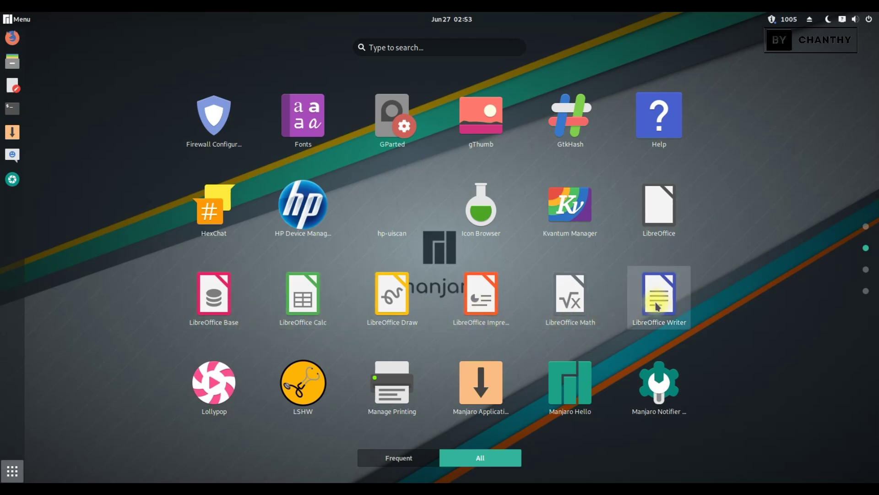
left_click(659, 209)
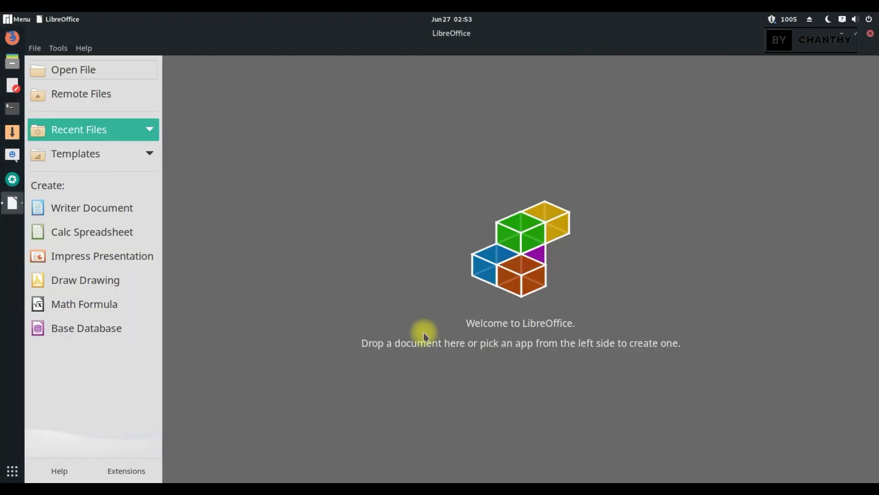
left_click(130, 211)
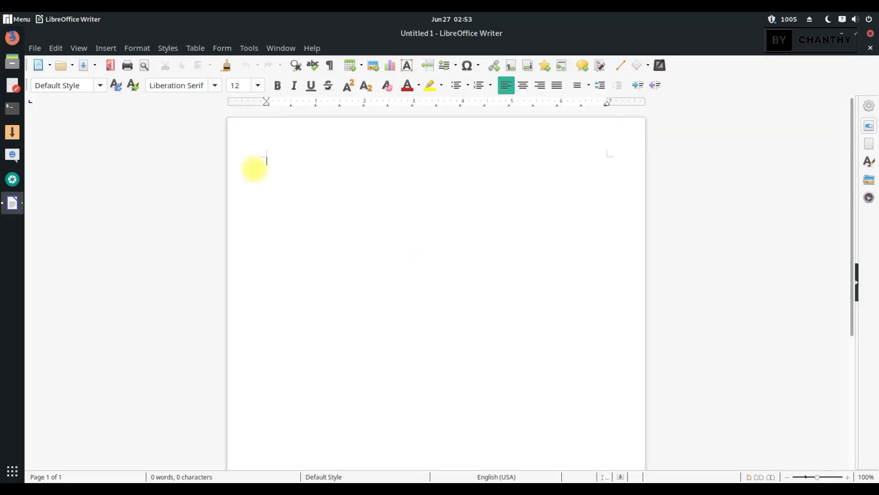
Check that Help > About reports version 6.2.6.2, then close the blank document.
left_click(35, 49)
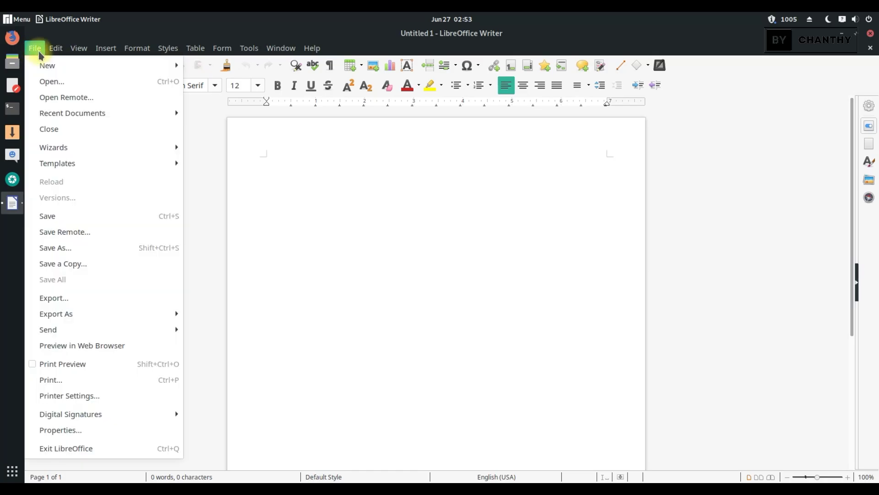
mouse_move(77, 50)
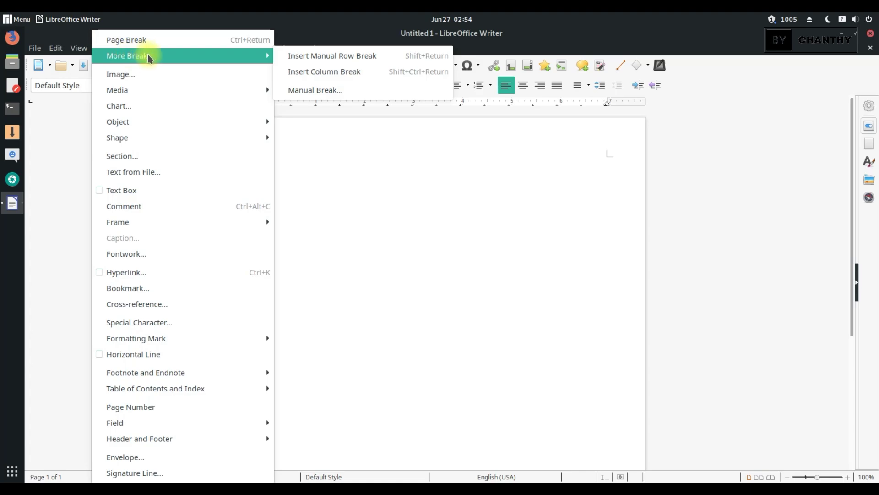
left_click(206, 23)
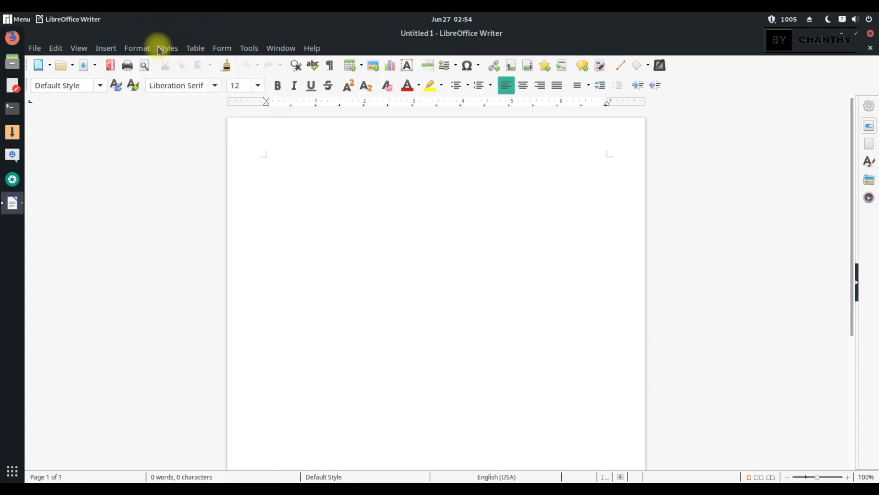
left_click(313, 49)
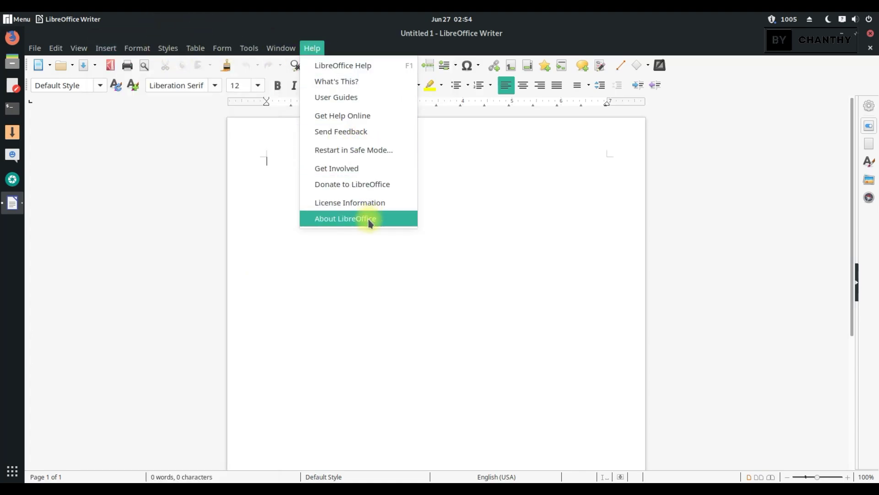
left_click(368, 219)
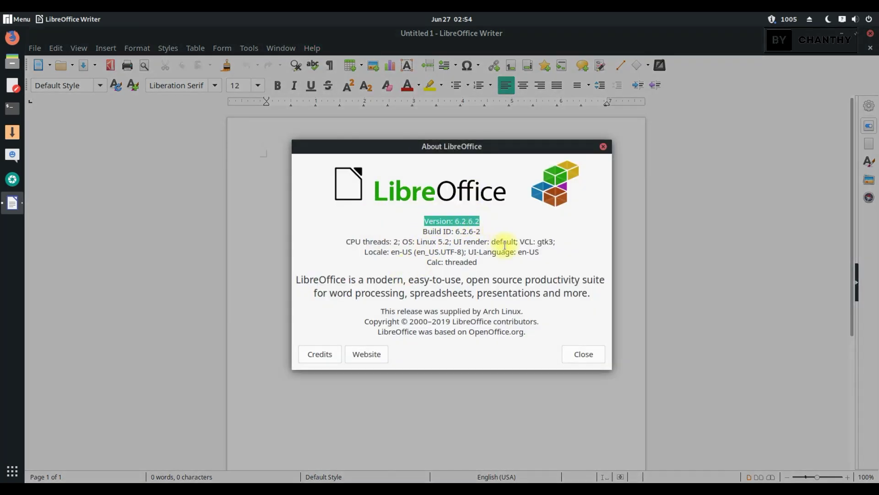
left_click(589, 363)
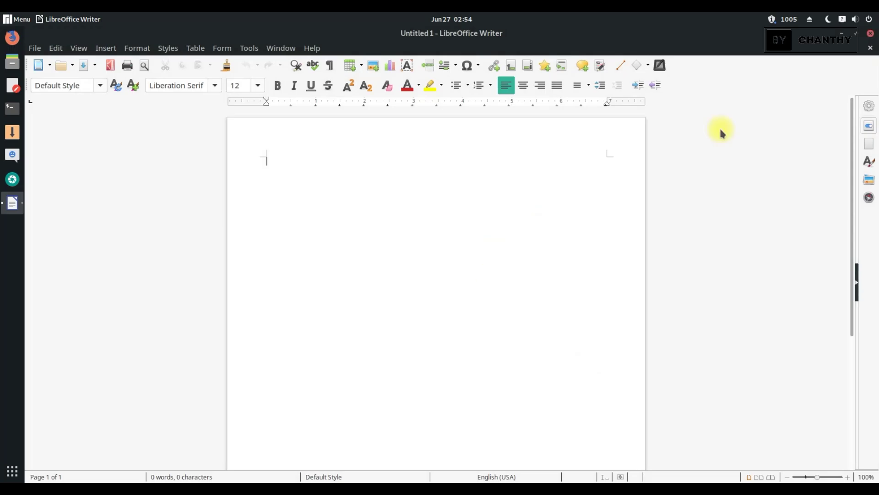
left_click(869, 48)
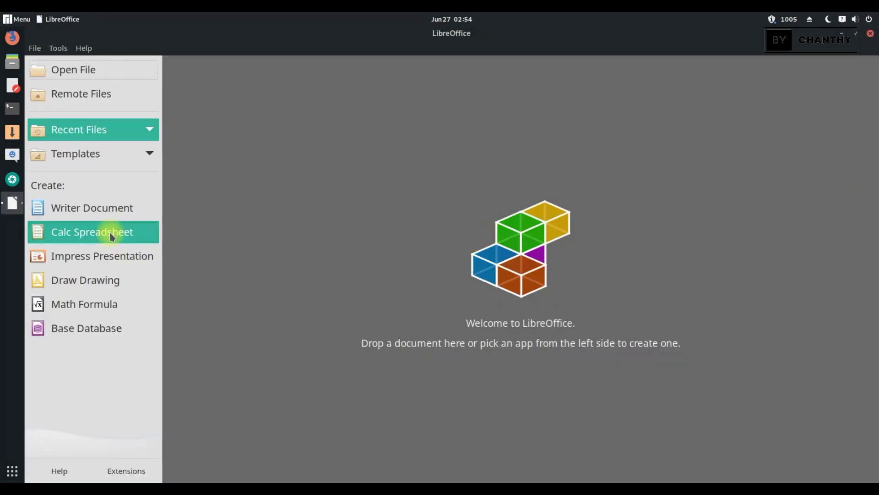
left_click(109, 232)
scroll(567, 279, "down", 8)
scroll(568, 281, "up", 8)
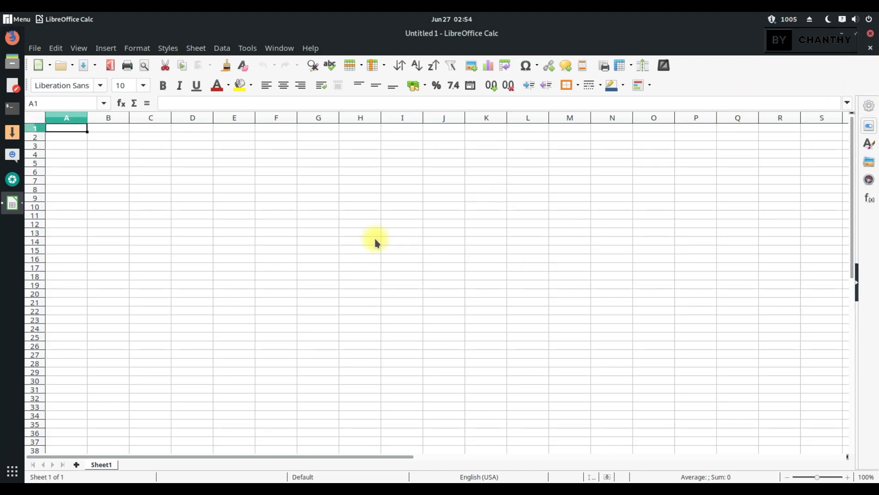
left_click(35, 48)
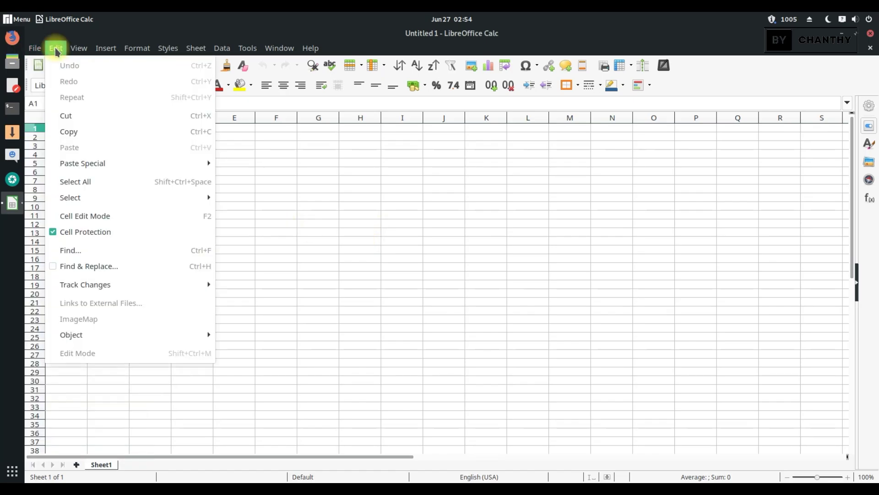
mouse_move(77, 52)
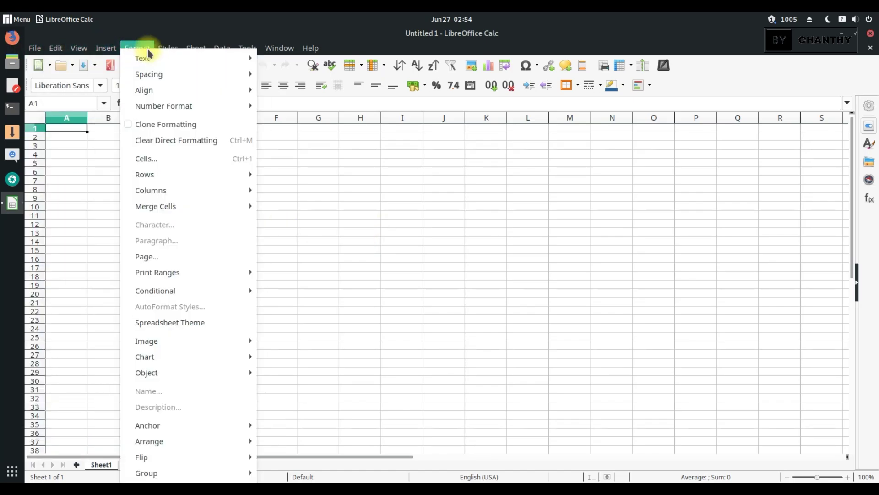
mouse_move(173, 49)
mouse_move(248, 50)
mouse_move(285, 52)
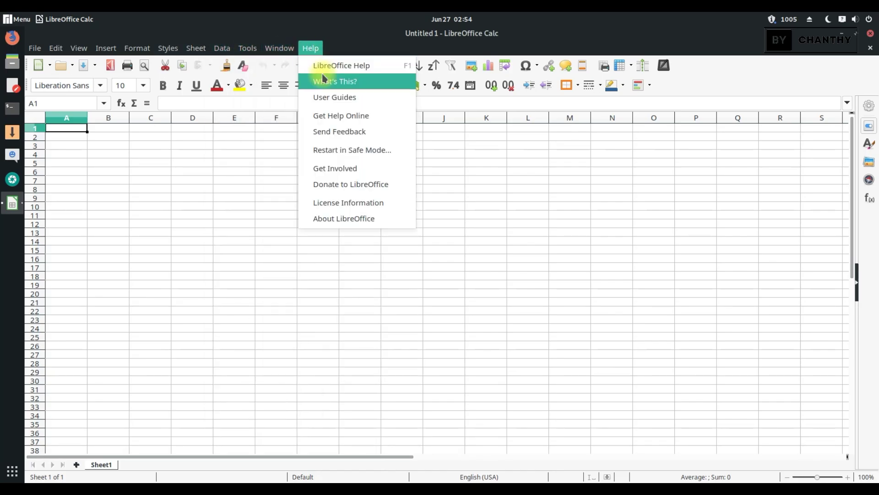
left_click(871, 48)
left_click(871, 49)
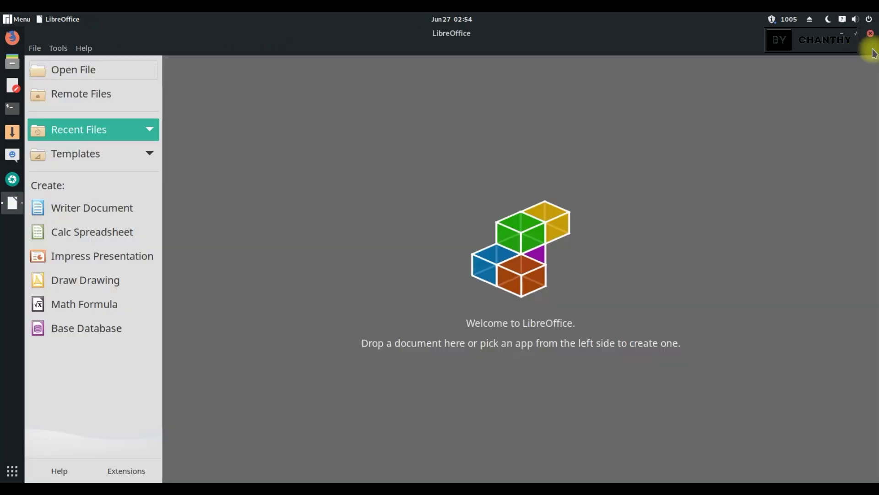
left_click(89, 260)
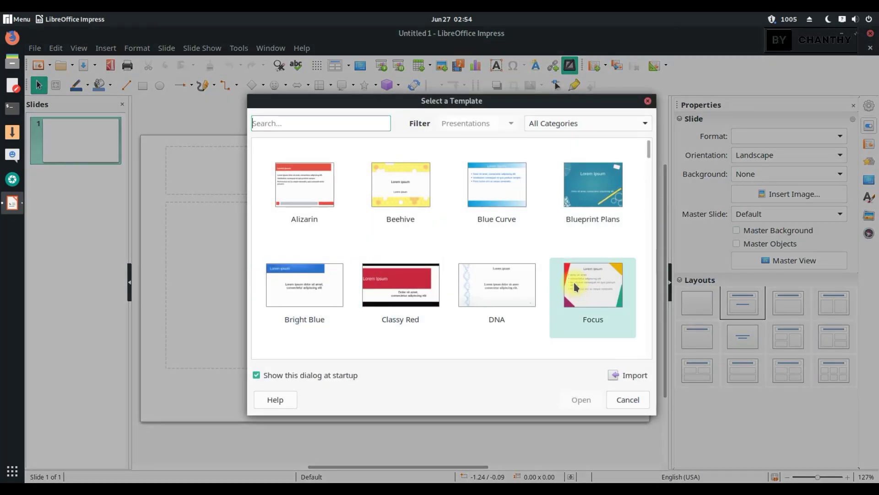
Open an Impress presentation from the Inspiration template, look it over, and close it.
scroll(573, 282, "down", 1)
left_click(469, 326)
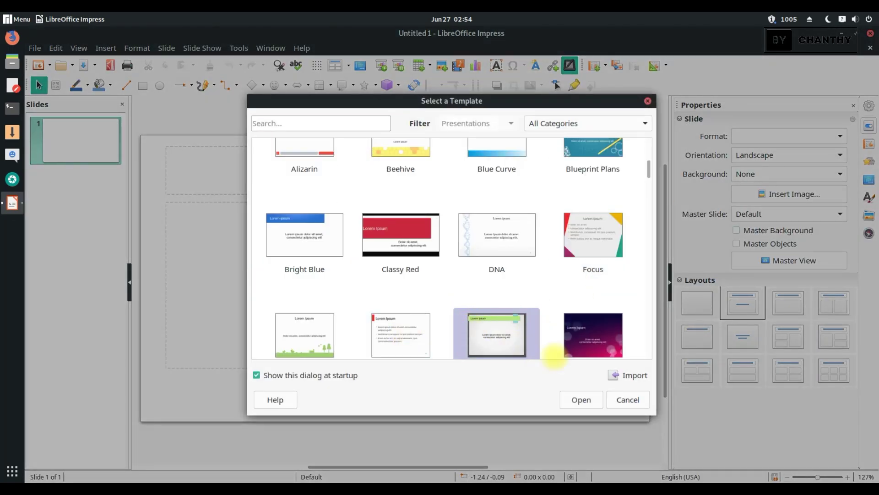
left_click(578, 401)
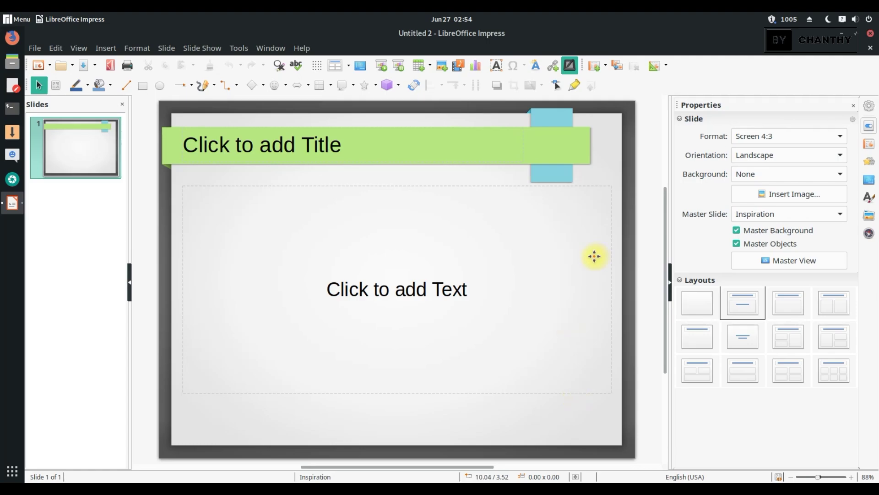
scroll(481, 306, "down", 1)
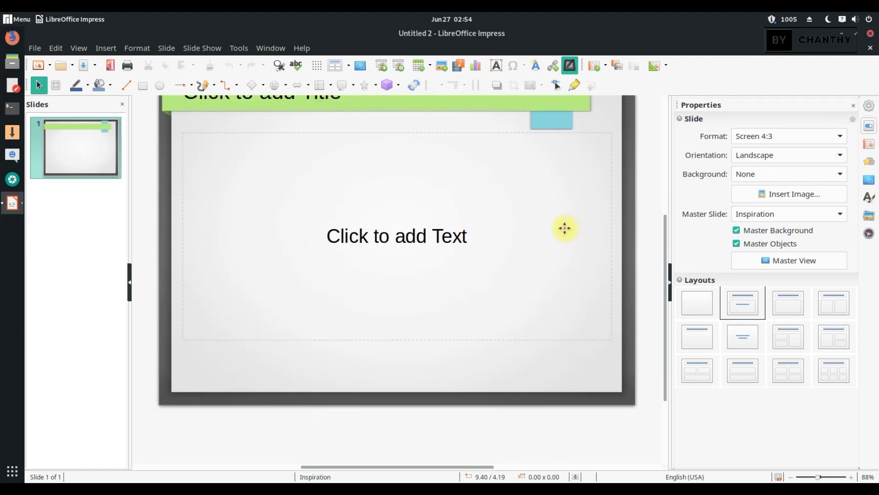
scroll(582, 205, "up", 2)
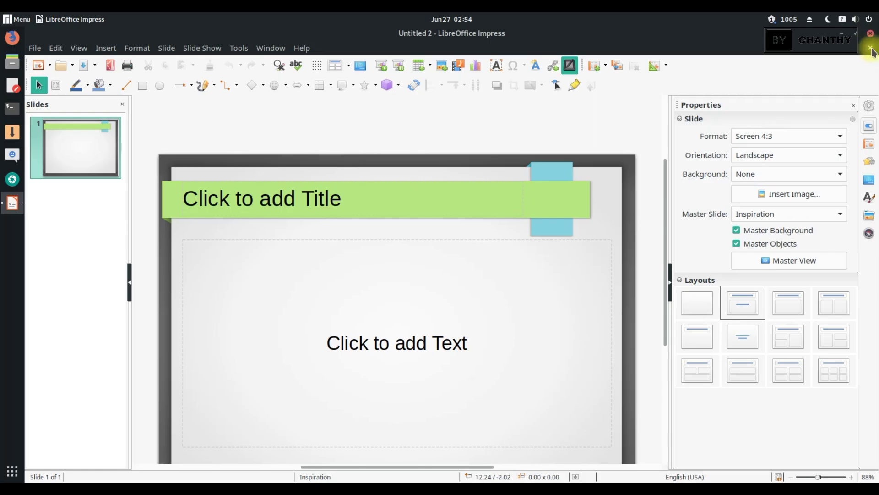
left_click(869, 35)
Open and close a blank Draw drawing and a Math formula, then show all applications.
left_click(102, 283)
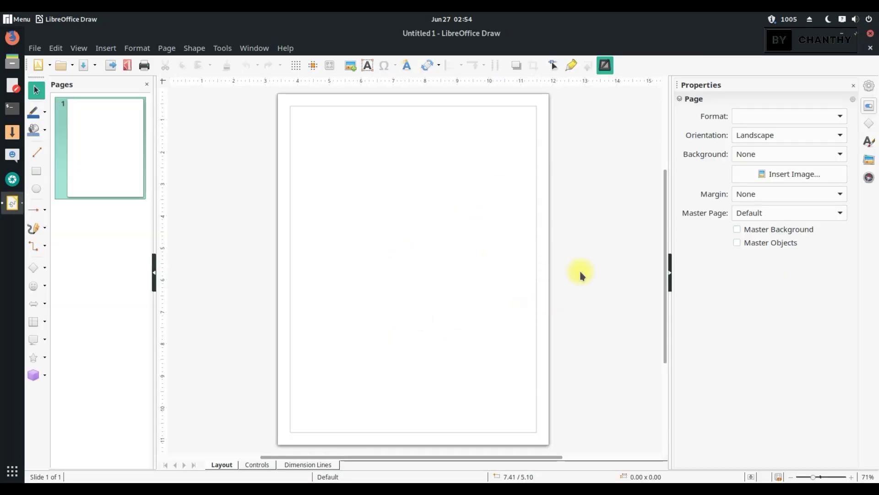
left_click(871, 48)
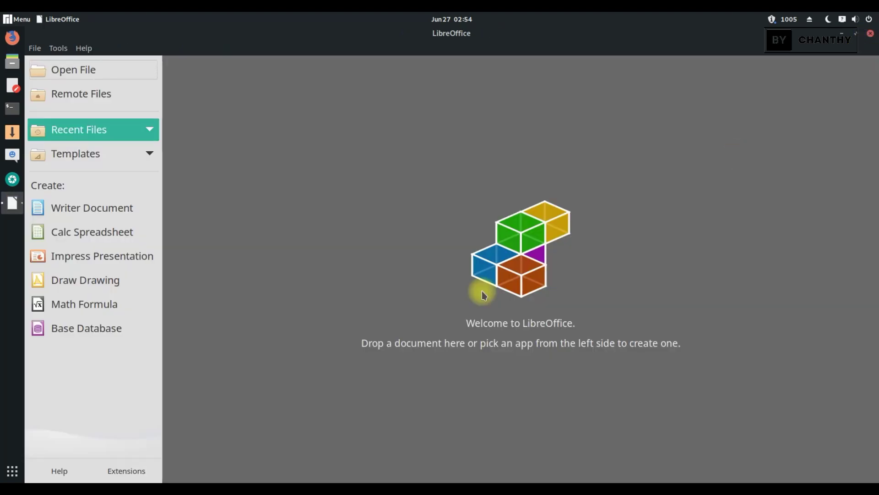
left_click(104, 304)
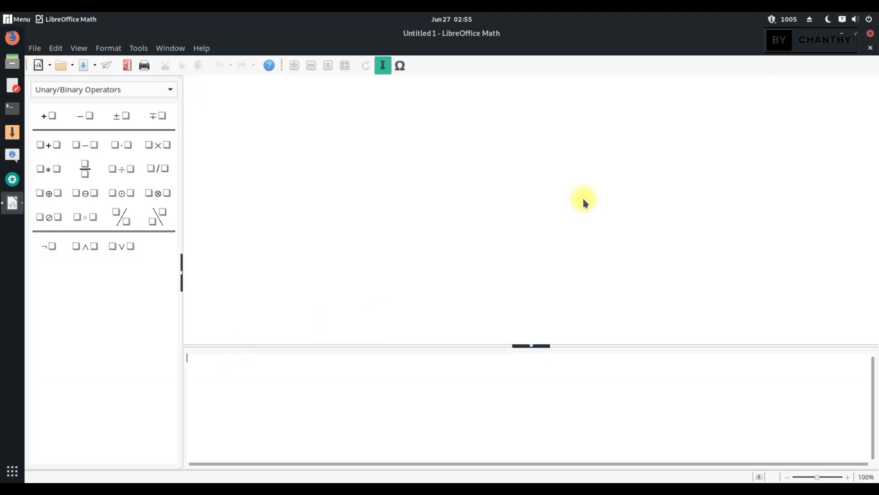
left_click(871, 33)
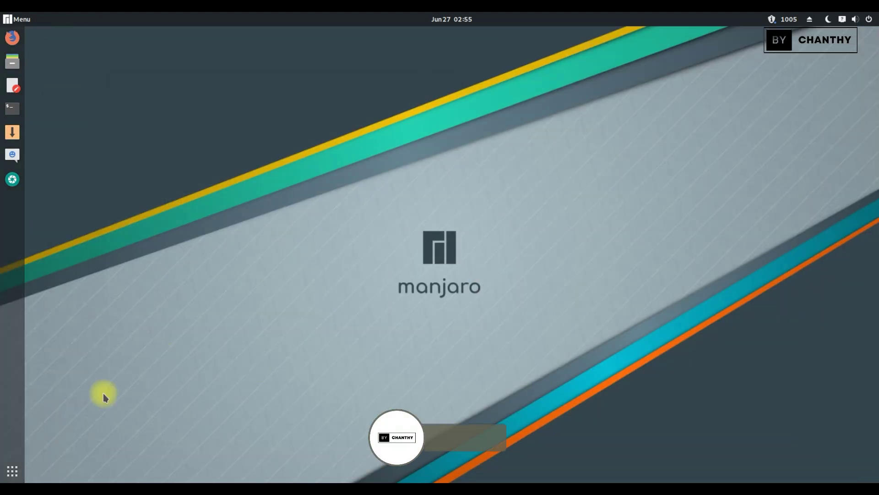
left_click(12, 471)
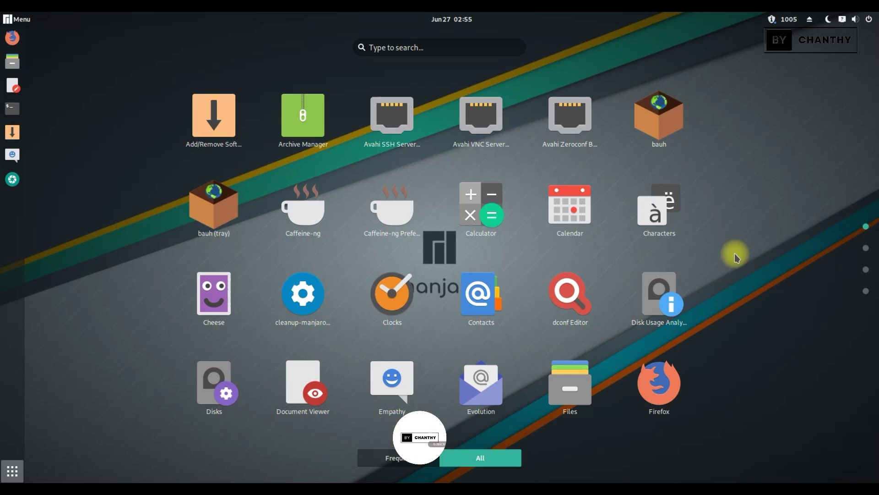
Launch gThumb, centre its window, and browse Downloads, Computer, home, lib and lib64 folders.
scroll(735, 256, "down", 1)
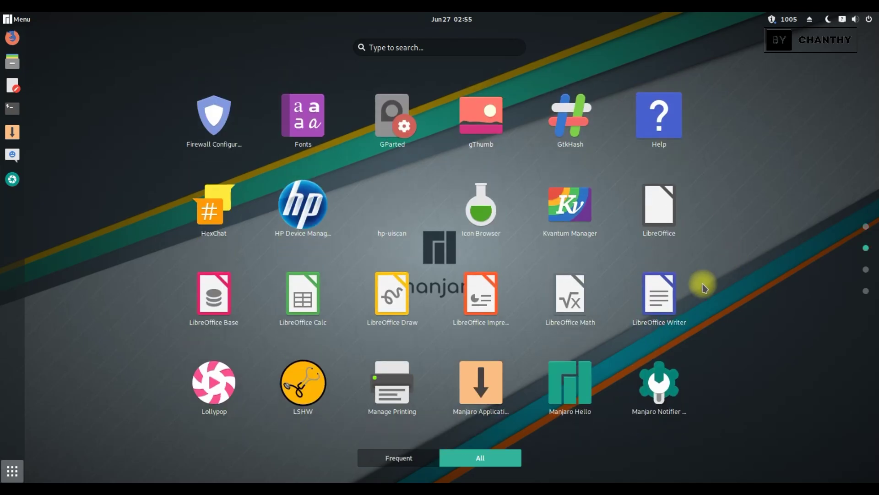
left_click(483, 115)
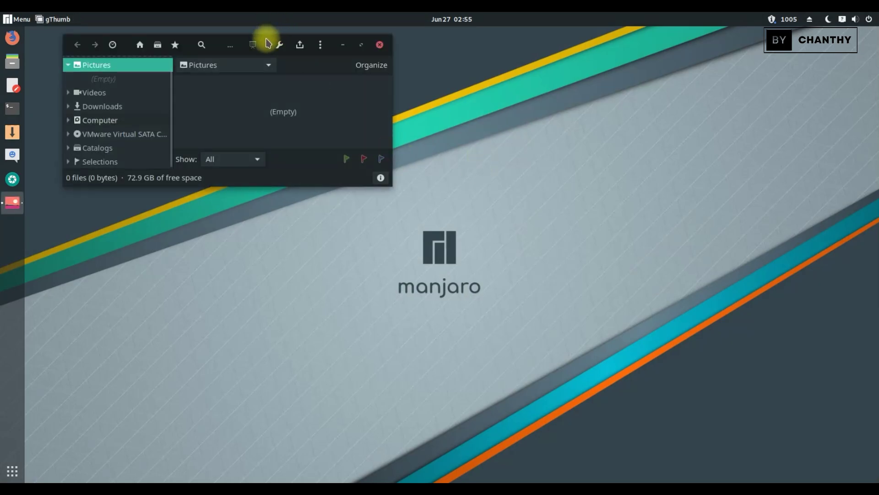
left_click_drag(267, 39, 464, 92)
left_click(320, 144)
left_click(317, 173)
left_click(313, 184)
left_click(310, 198)
left_click(315, 211)
View the contents of the proc folder, then close gThumb.
scroll(281, 168, "up", 2)
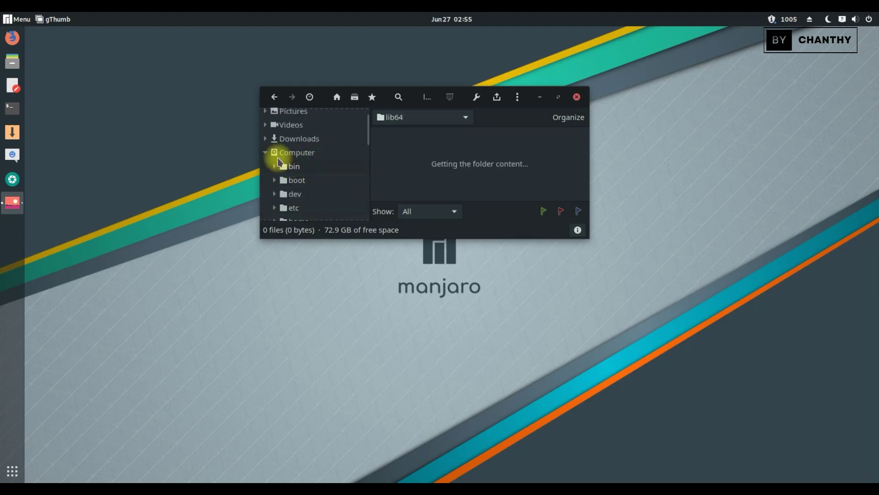
scroll(272, 161, "down", 5)
left_click(267, 155)
scroll(284, 158, "up", 3)
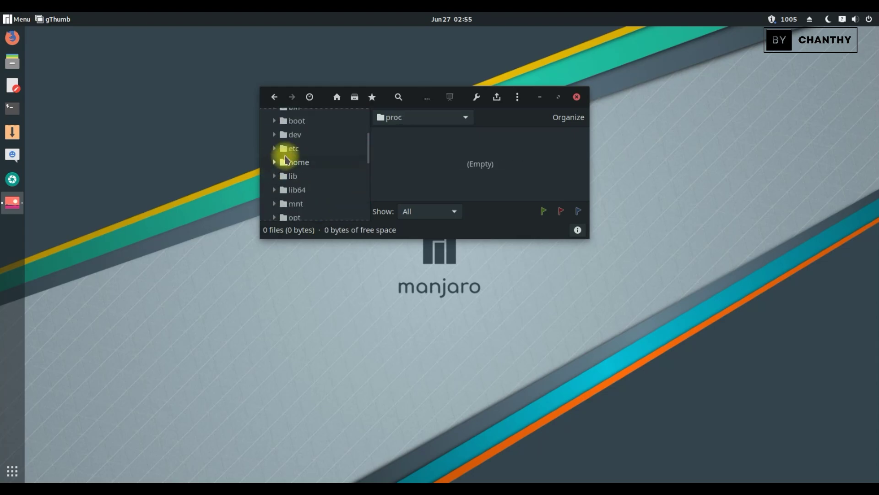
left_click(576, 98)
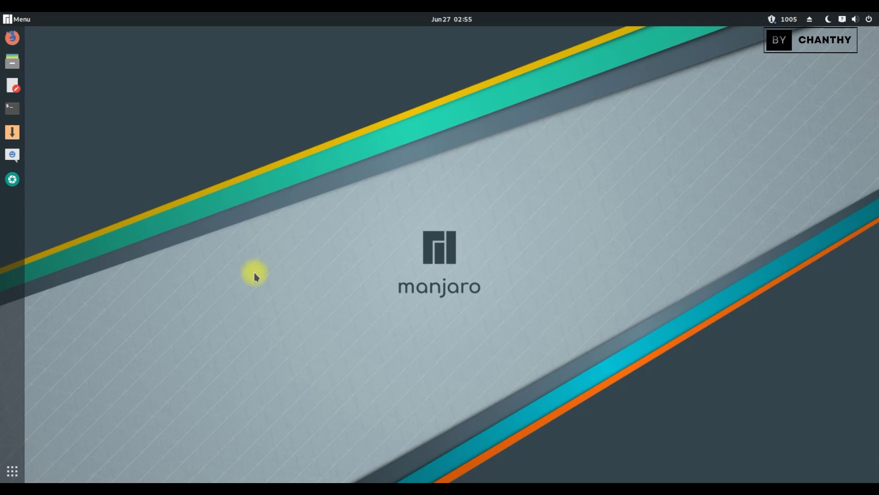
Go to the second page of the application overview and launch GParted.
key("super+a")
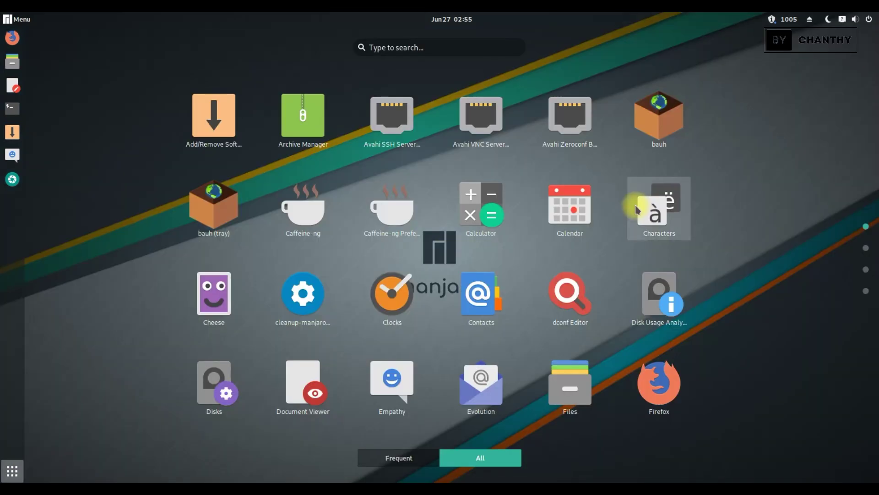
scroll(590, 209, "down", 1)
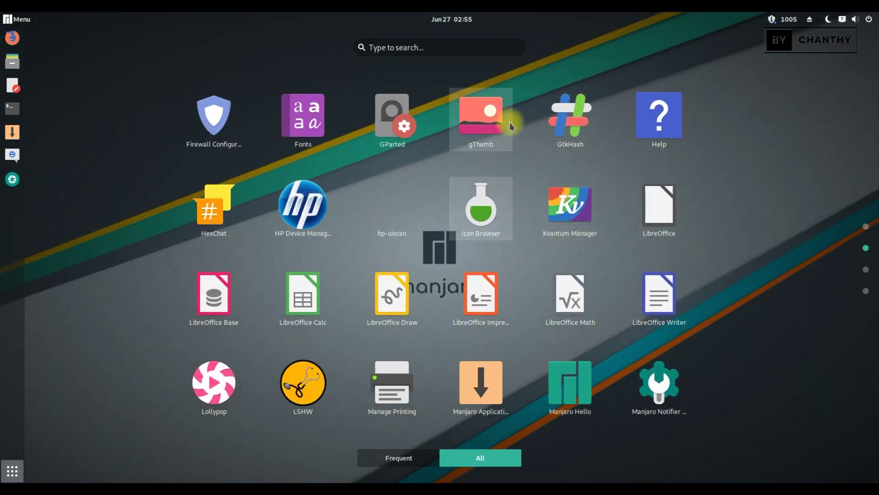
left_click(397, 124)
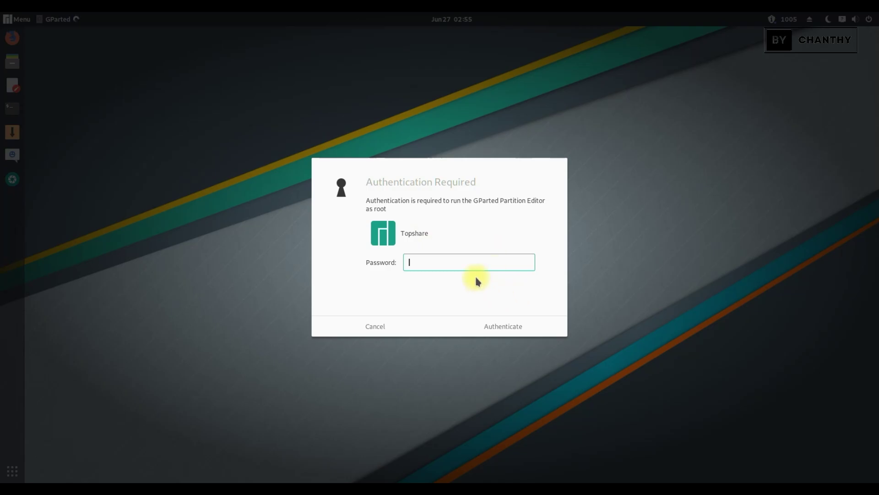
Authenticate GParted with the administrator password and centre its window.
type("********")
key("Return")
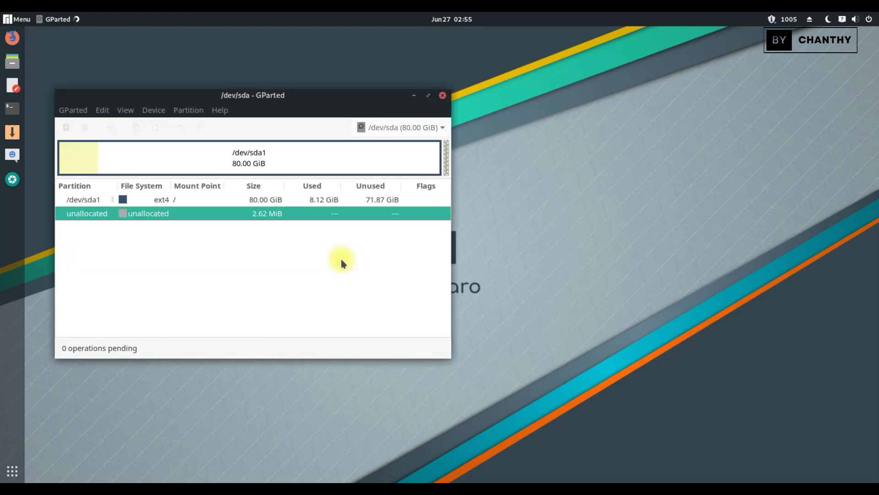
left_click_drag(318, 98, 568, 109)
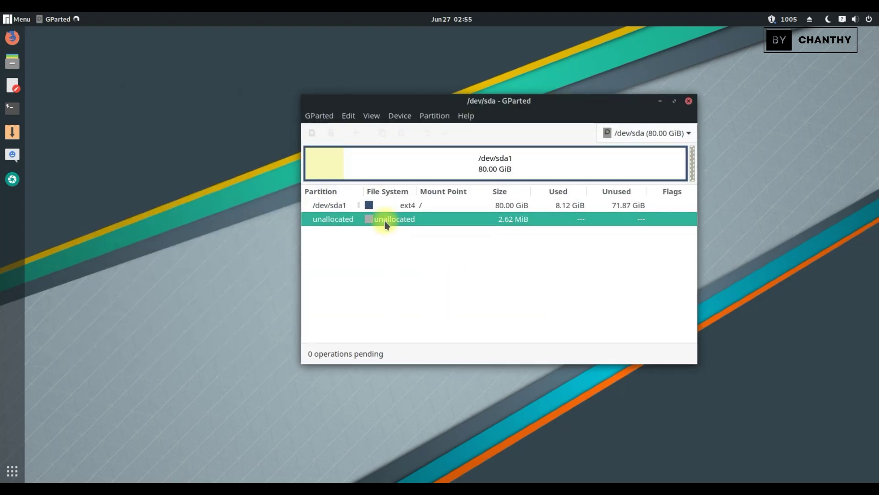
Inspect details of the unallocated space and the 80 GiB /dev/sda1 partition, then close GParted.
double_click(381, 220)
left_click(591, 130)
left_click(427, 175)
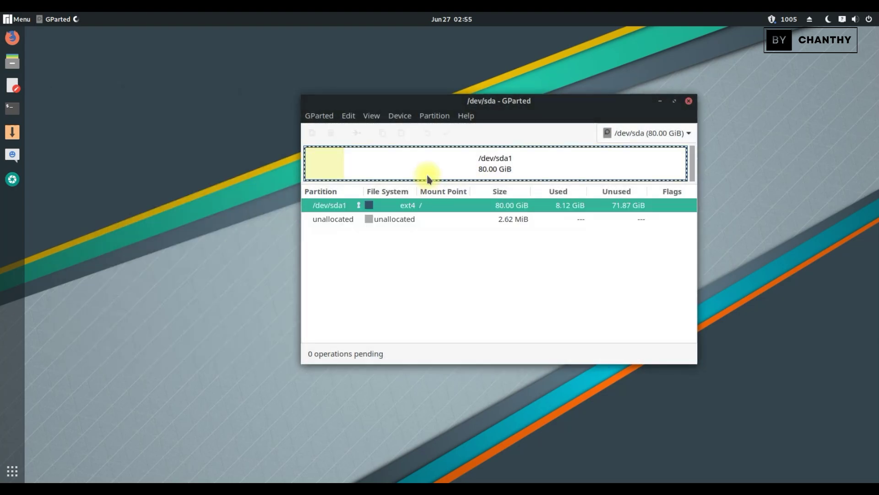
double_click(434, 162)
left_click(644, 329)
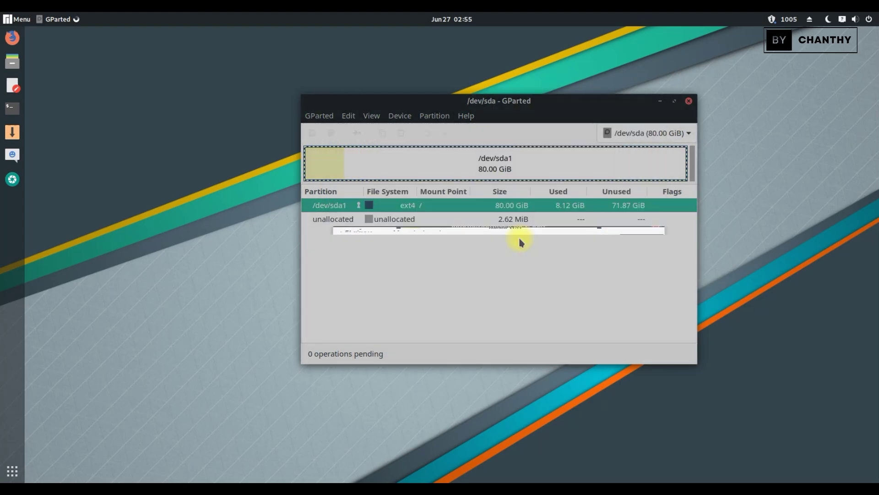
left_click(426, 218)
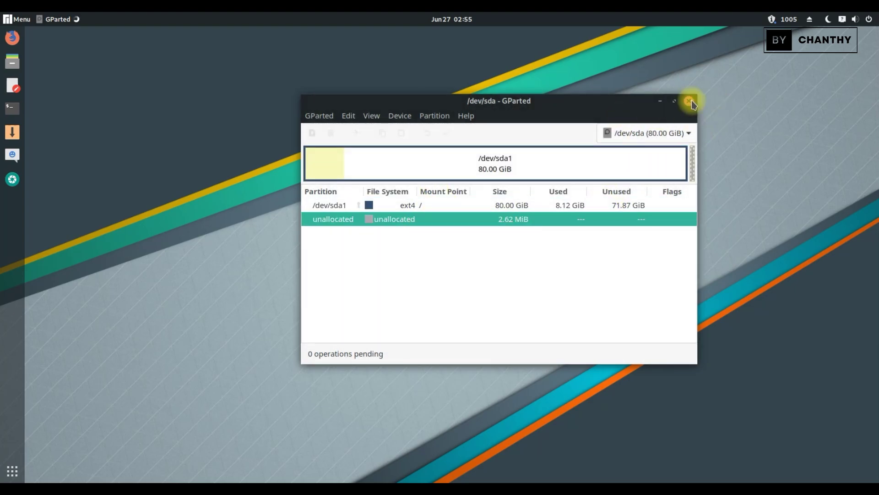
left_click(688, 101)
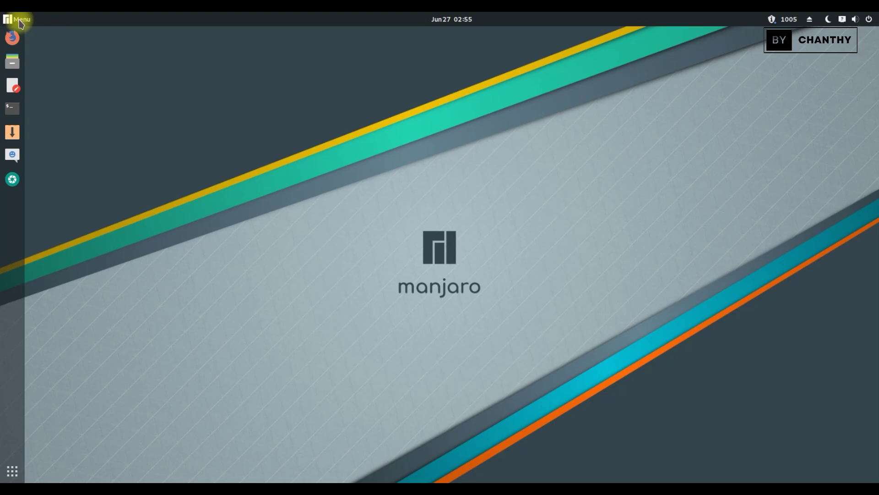
Launch uGet from the application grid and view its Active, Queuing and Finished lists.
left_click(11, 469)
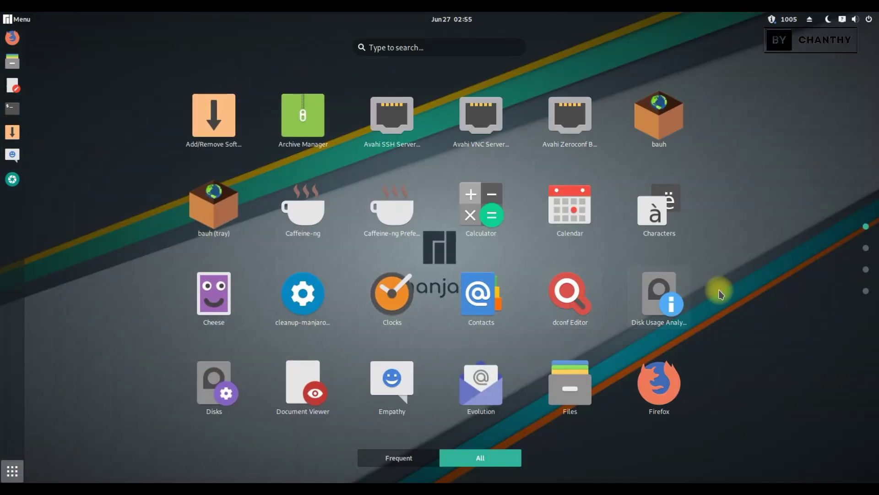
scroll(721, 292, "down", 1)
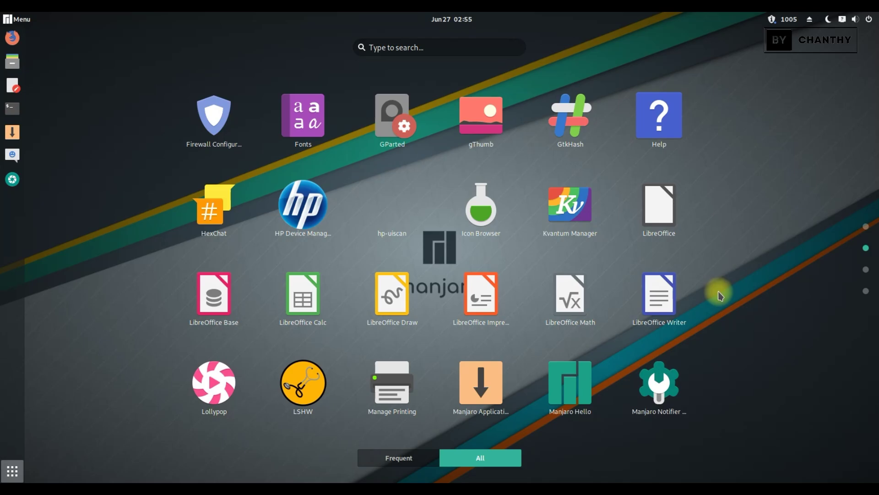
scroll(718, 292, "down", 1)
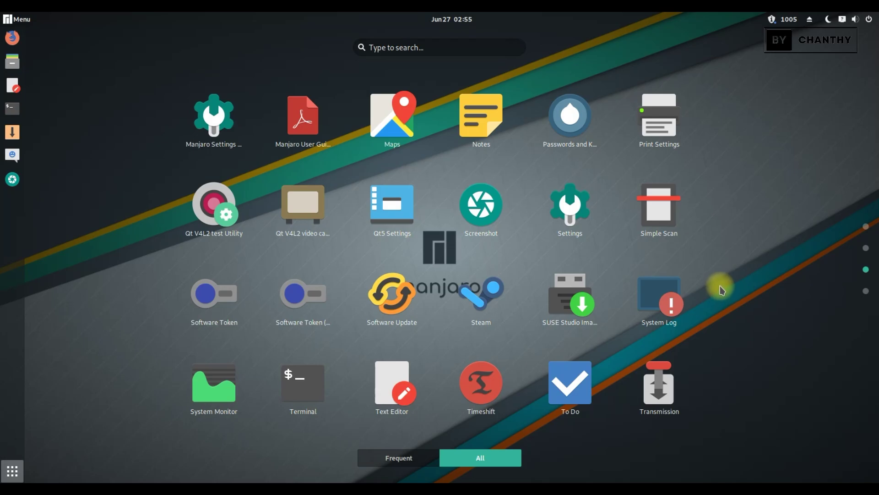
scroll(721, 289, "down", 1)
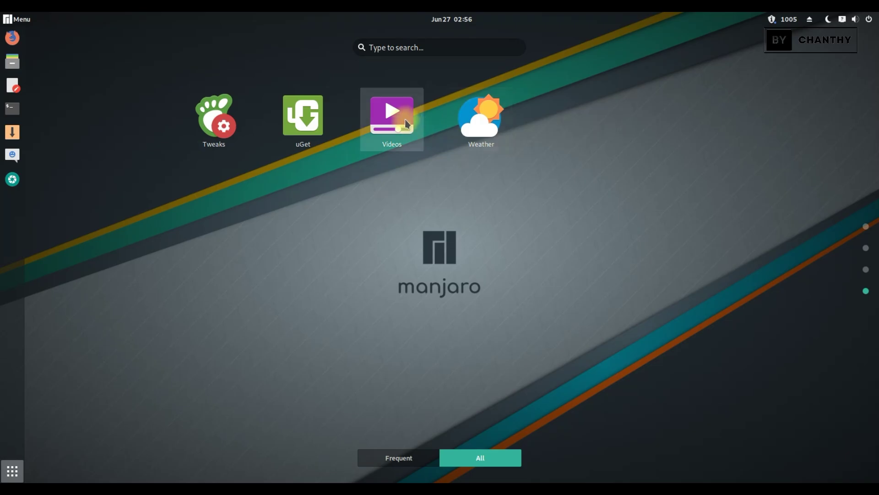
left_click(303, 121)
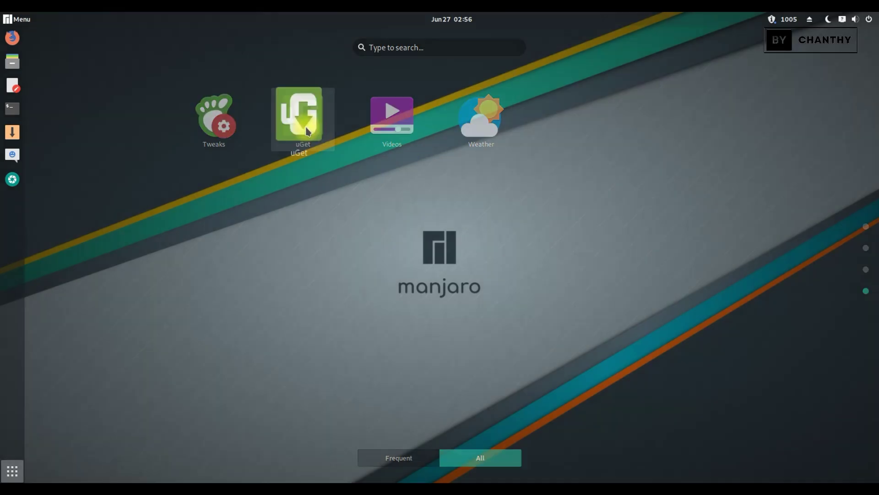
left_click(116, 109)
left_click(132, 123)
left_click(140, 137)
Check that uGet's About window shows version 2.2.2, quit uGet, and reopen the application grid.
left_click(241, 69)
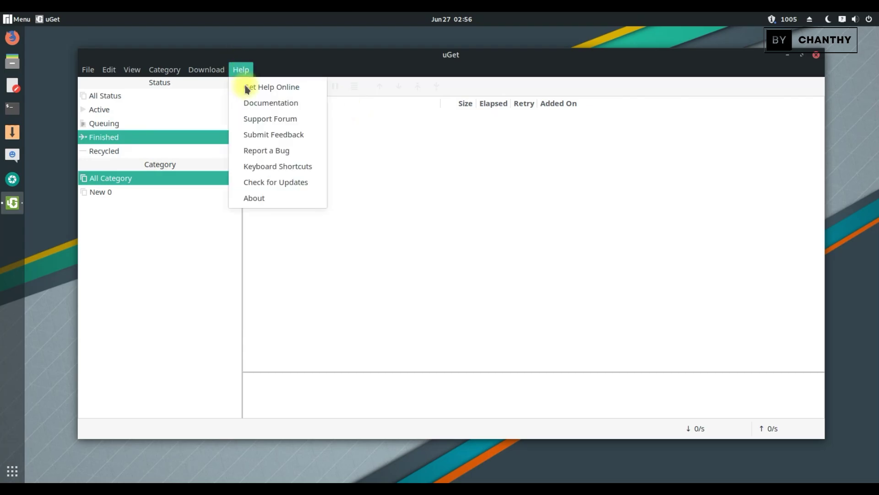
left_click(268, 200)
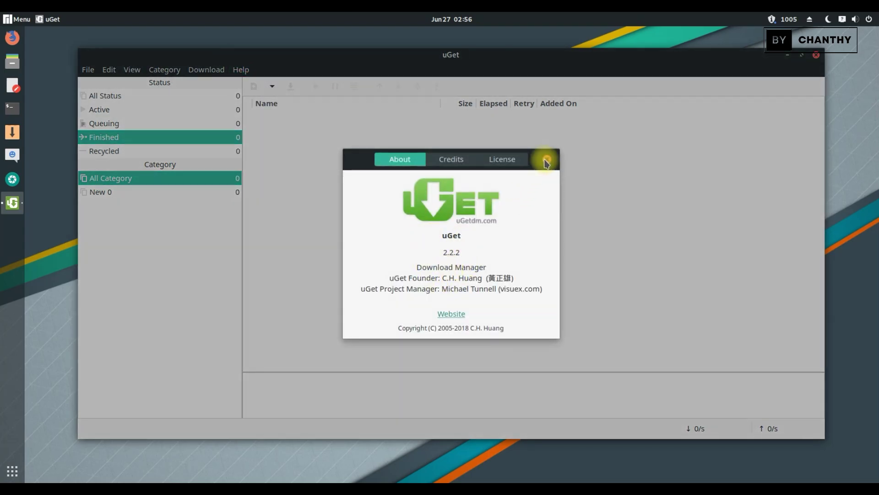
left_click(547, 162)
left_click(817, 55)
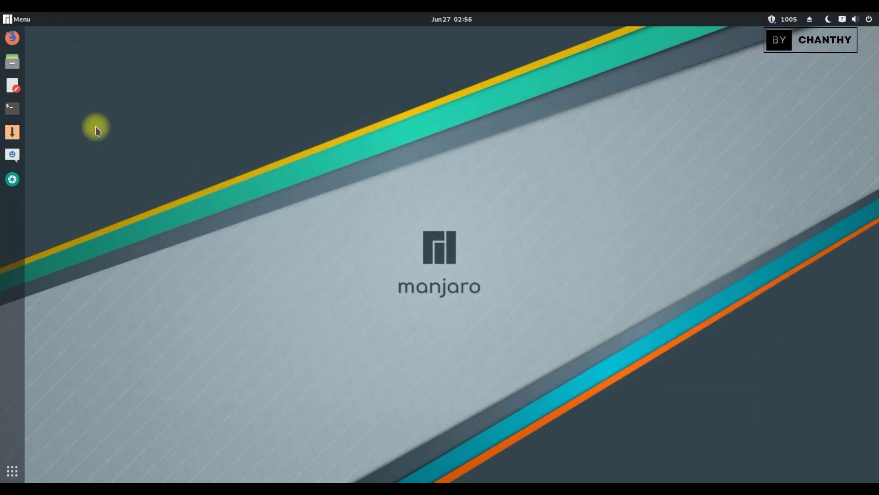
left_click(12, 472)
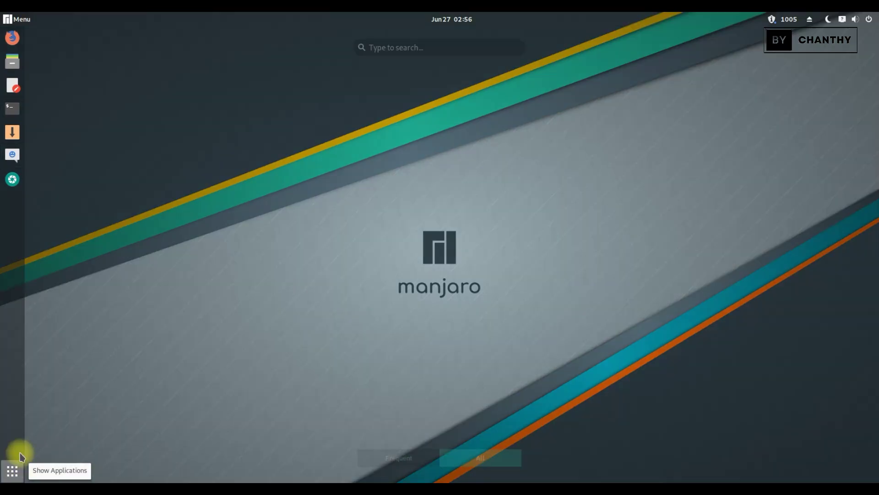
Launch GNOME Videos and switch between the Channels and Videos views.
scroll(680, 229, "down", 3)
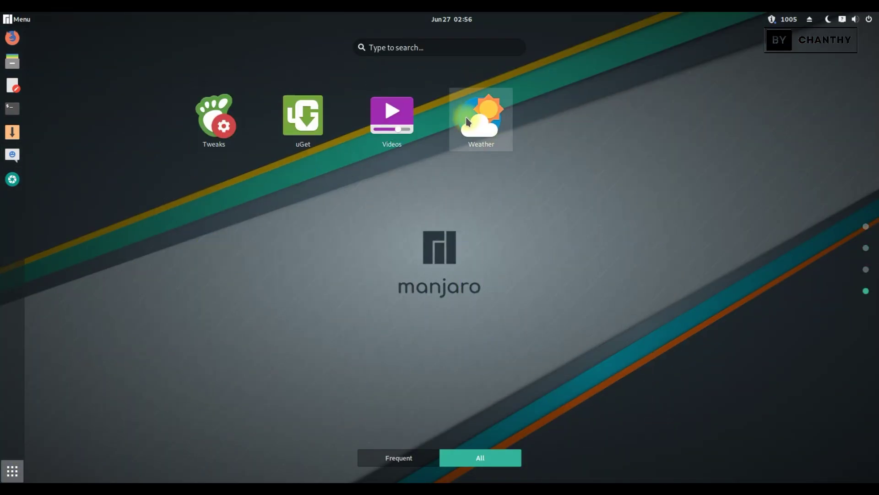
left_click(392, 116)
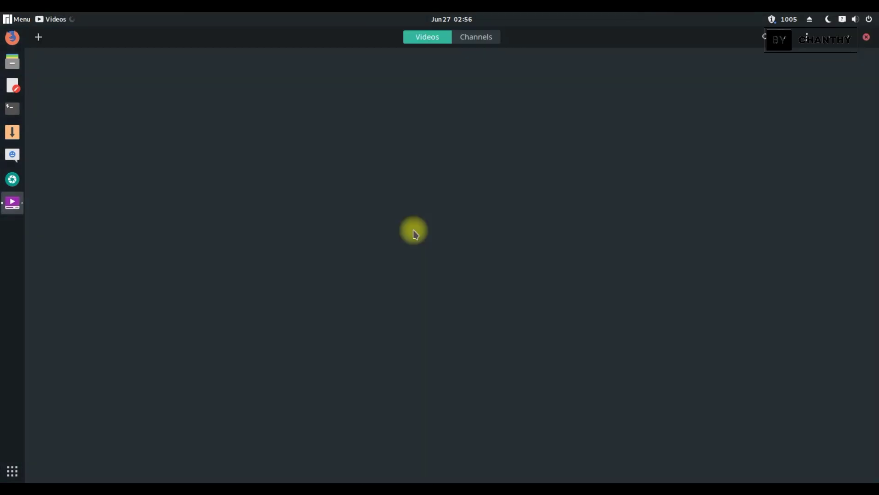
left_click(488, 37)
left_click(434, 36)
Open the Add Local Video and Add Web Video dialogs, cancelling each without adding anything.
left_click(39, 36)
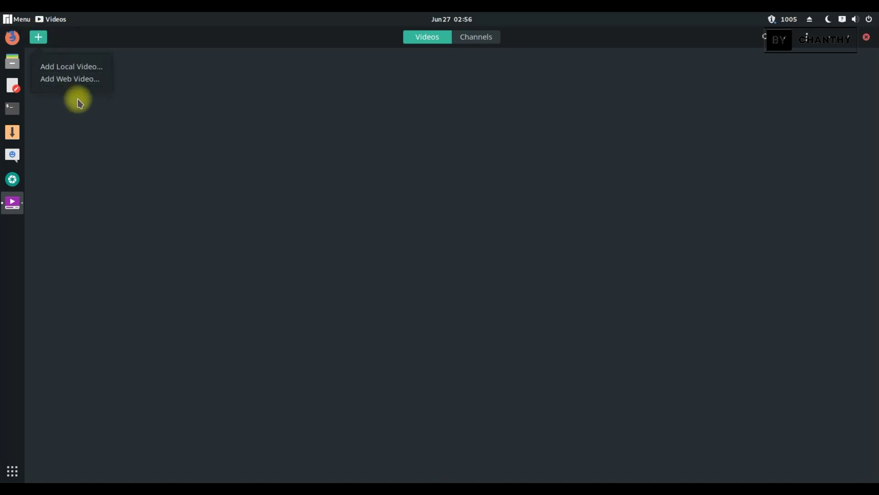
left_click(89, 67)
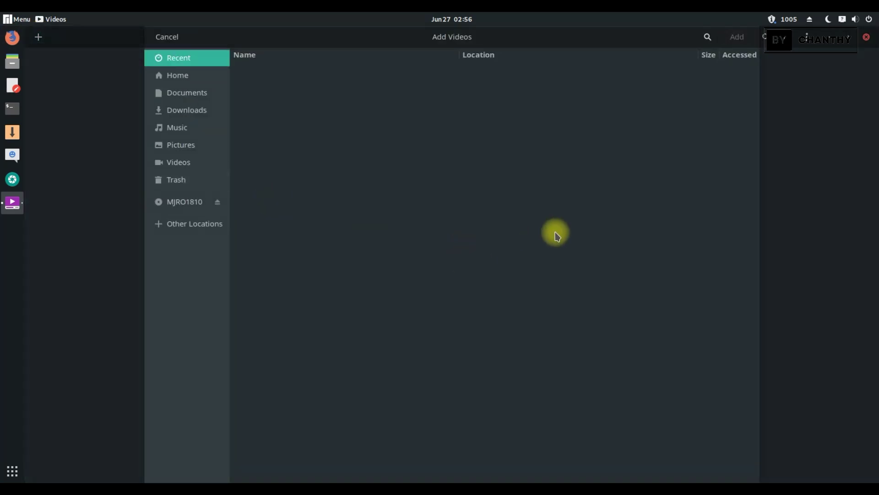
left_click(158, 37)
left_click(38, 37)
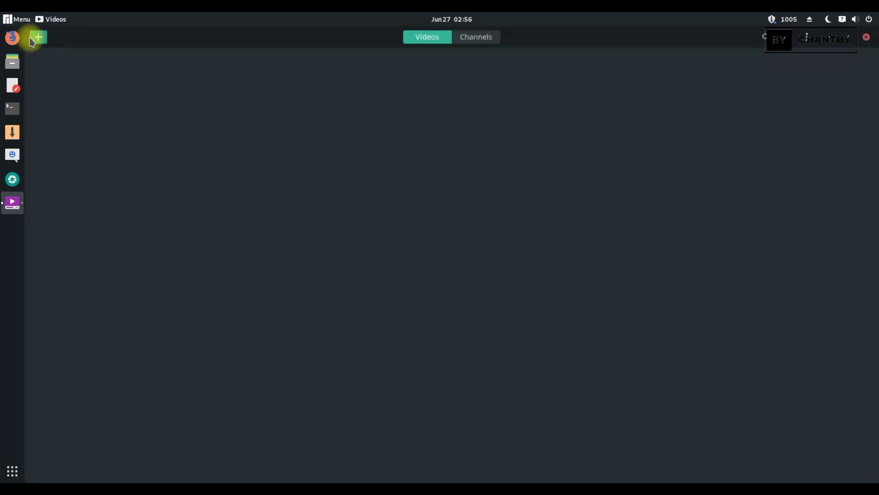
left_click(73, 77)
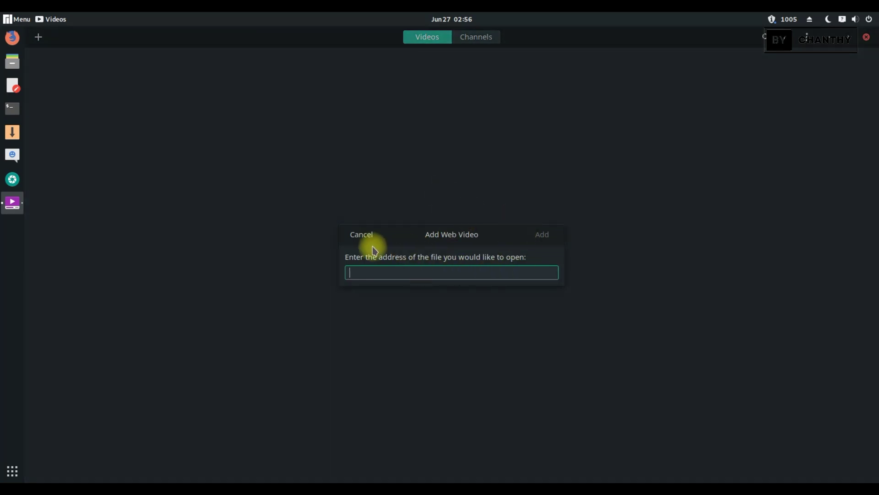
left_click(372, 241)
View the Videos help pages, then close help and quit Videos.
left_click(806, 38)
left_click(791, 91)
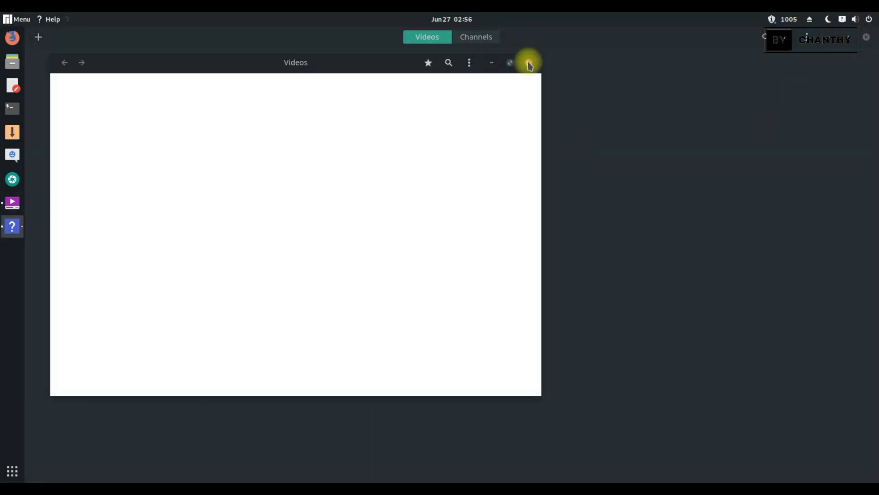
left_click(526, 61)
left_click(867, 36)
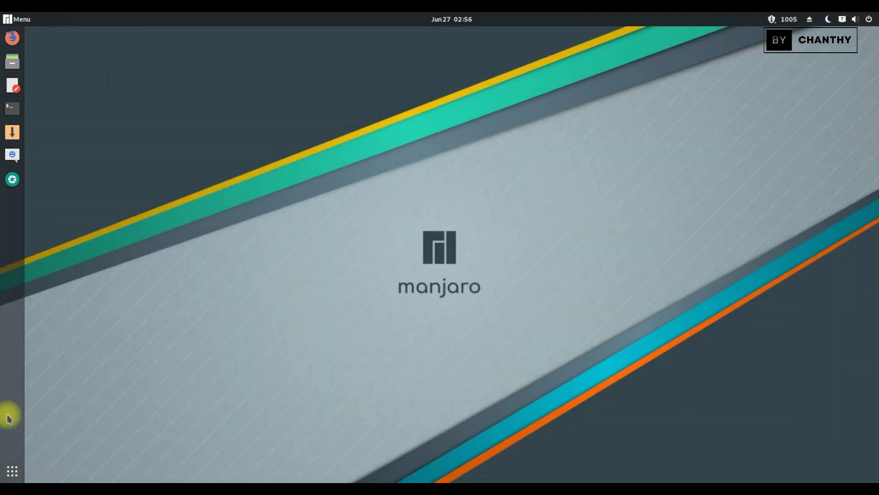
left_click(11, 472)
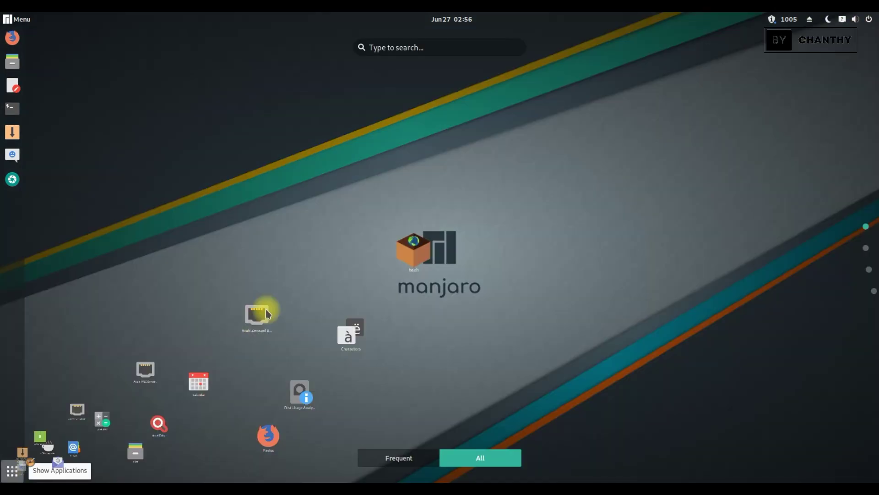
scroll(720, 247, "down", 1)
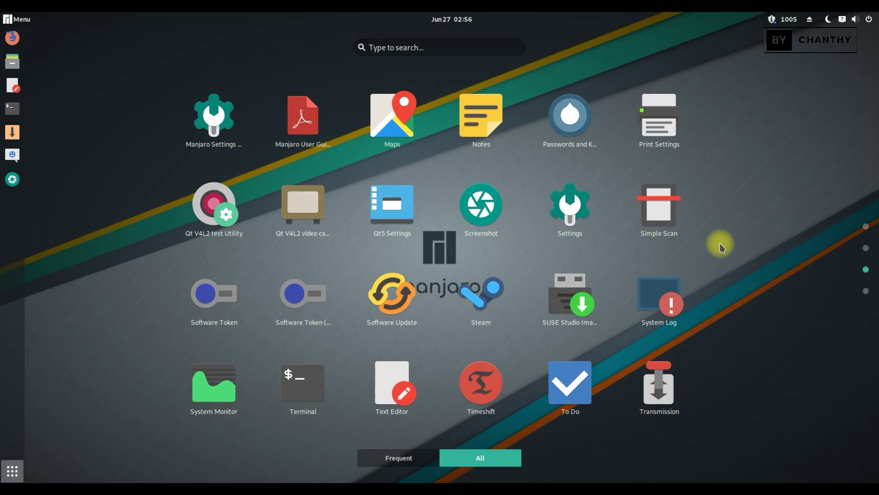
scroll(720, 247, "down", 1)
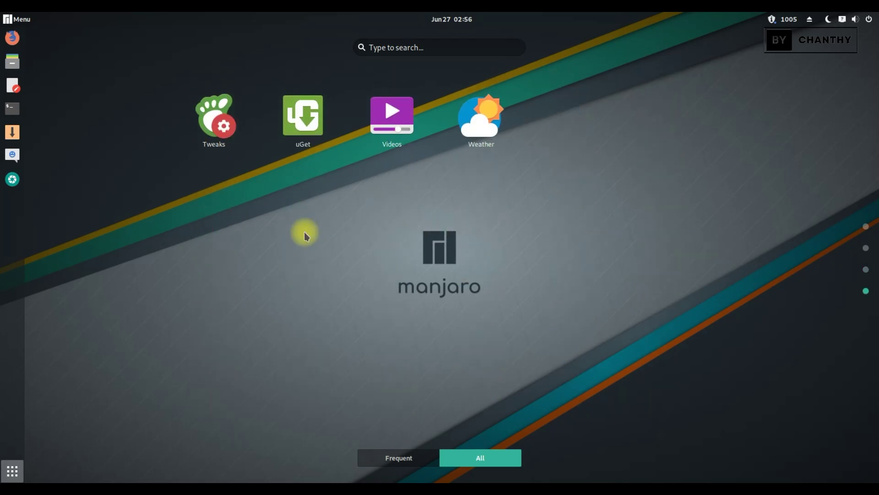
left_click(216, 123)
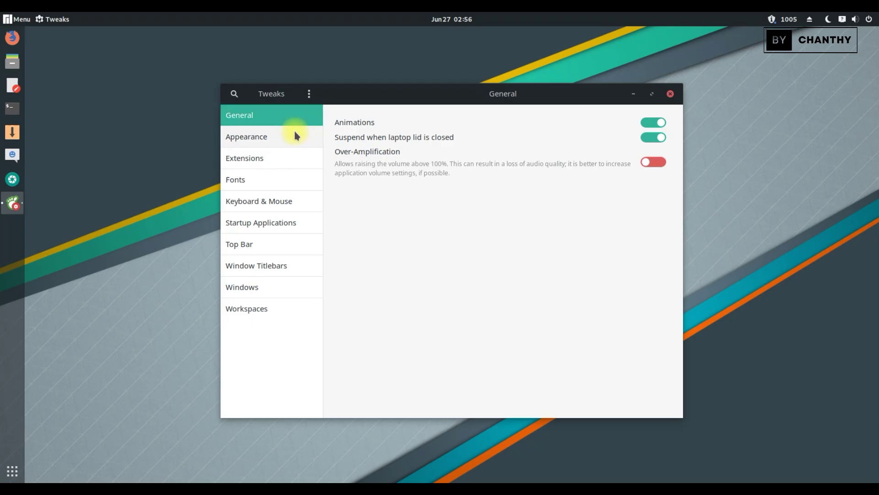
left_click(295, 135)
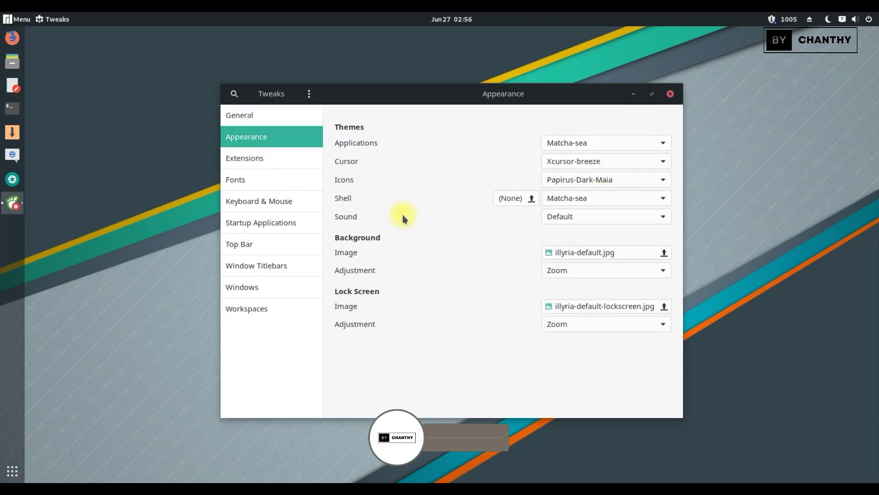
left_click(277, 156)
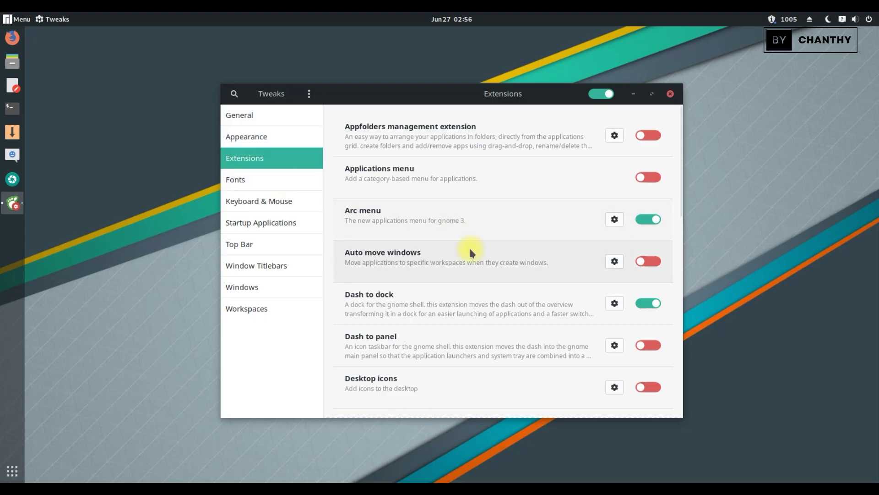
scroll(470, 248, "down", 5)
scroll(470, 249, "down", 4)
left_click(268, 178)
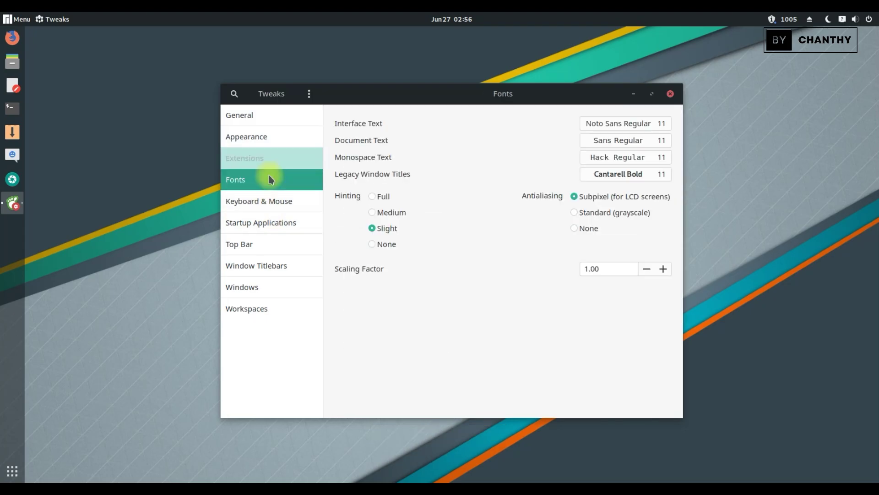
left_click(291, 203)
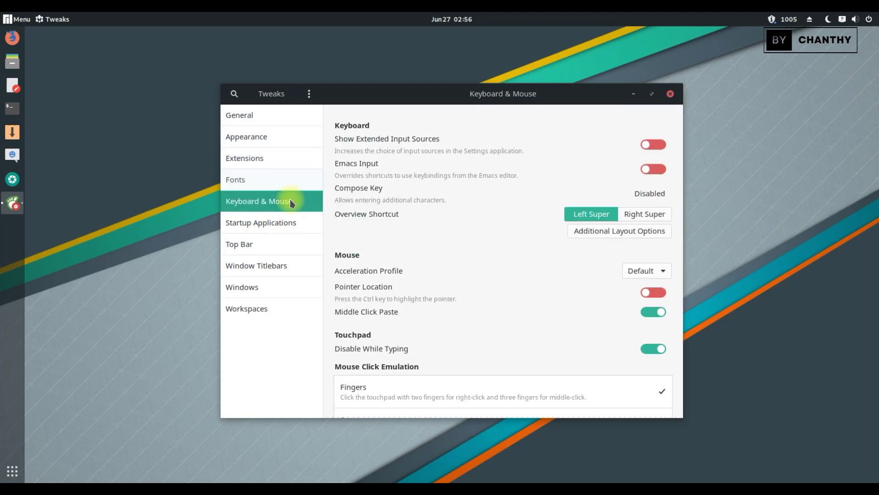
scroll(430, 266, "down", 3)
left_click(293, 222)
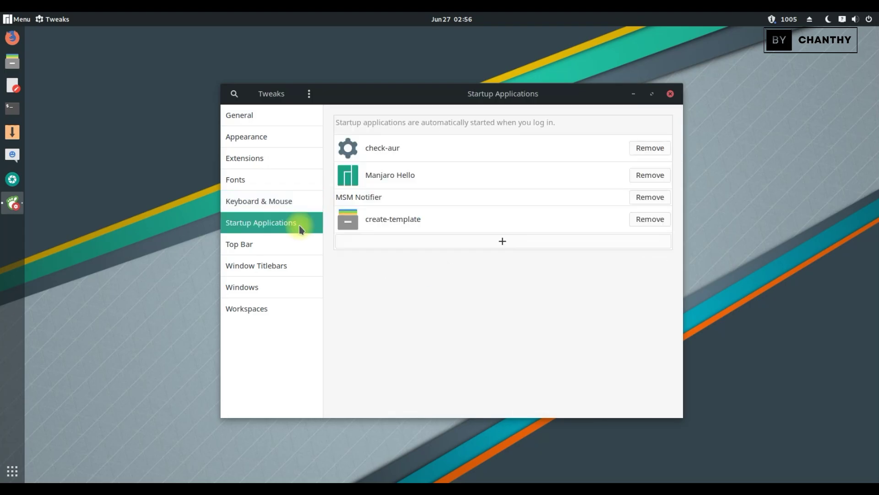
left_click(291, 241)
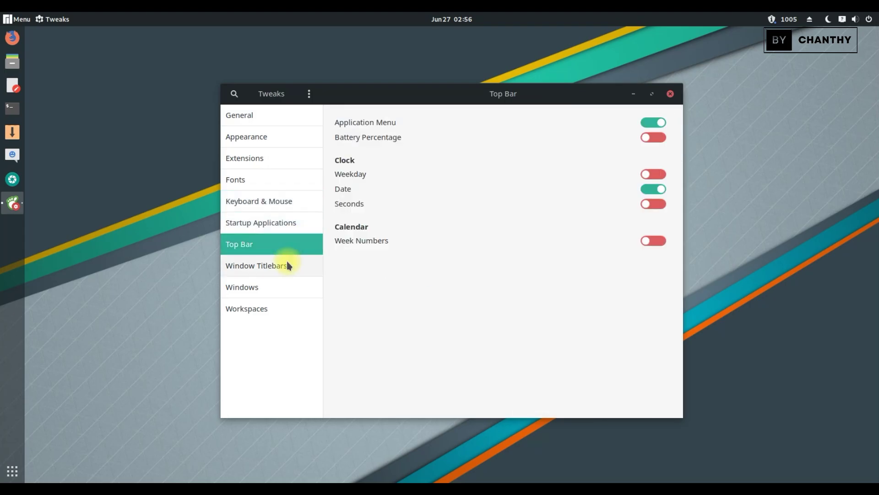
left_click(287, 264)
left_click(289, 285)
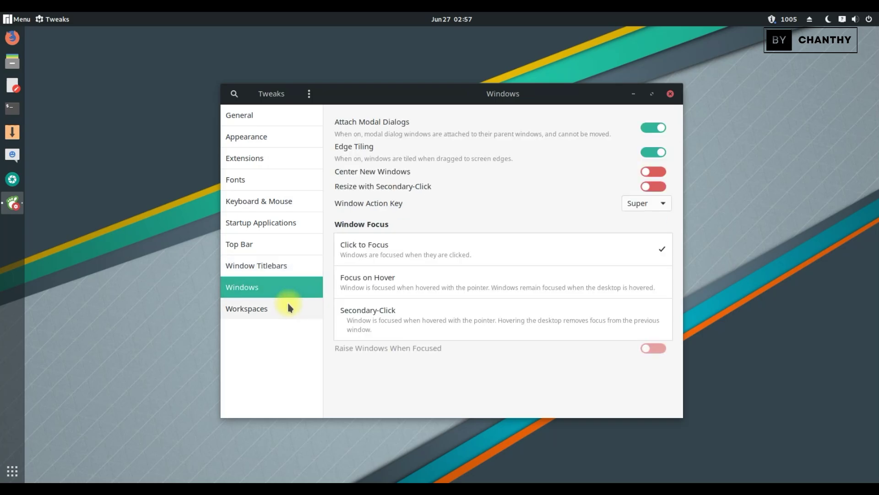
left_click(289, 304)
left_click(670, 94)
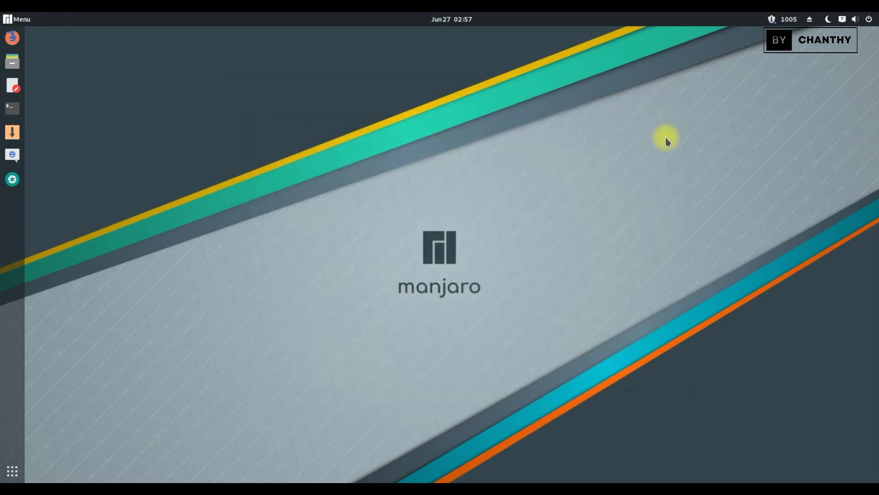